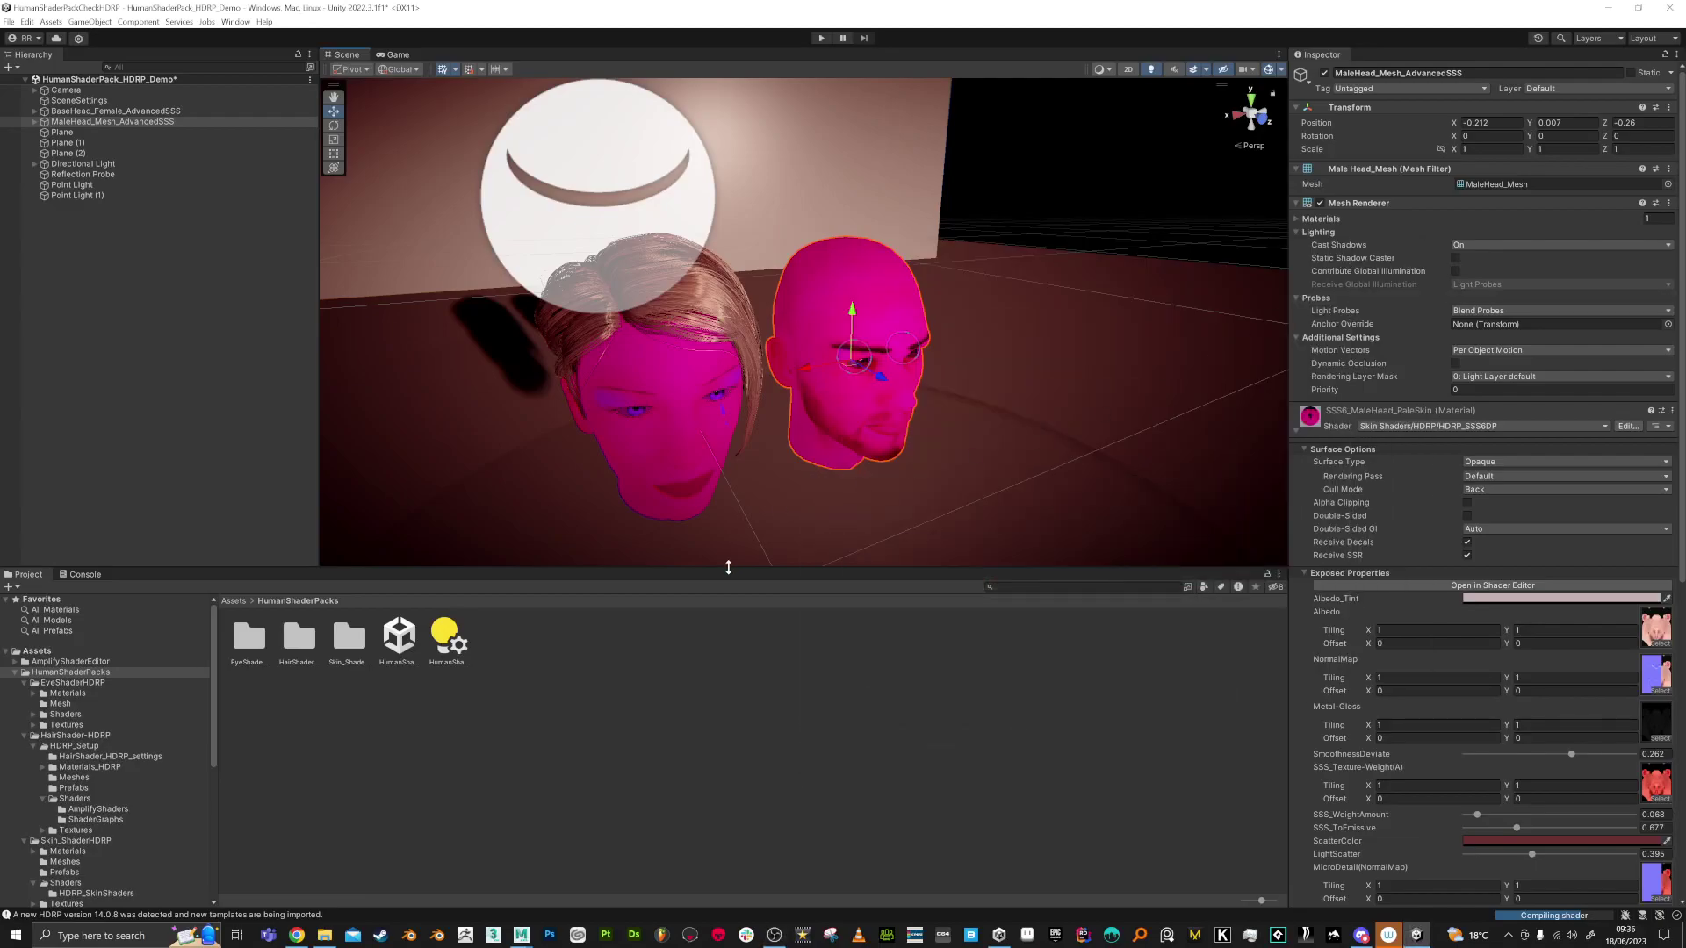
- Resize the editor panels to enlarge the Scene view and the Project folder panel
left_click_drag(728, 568, 728, 728)
middle_click_drag(779, 662, 962, 424)
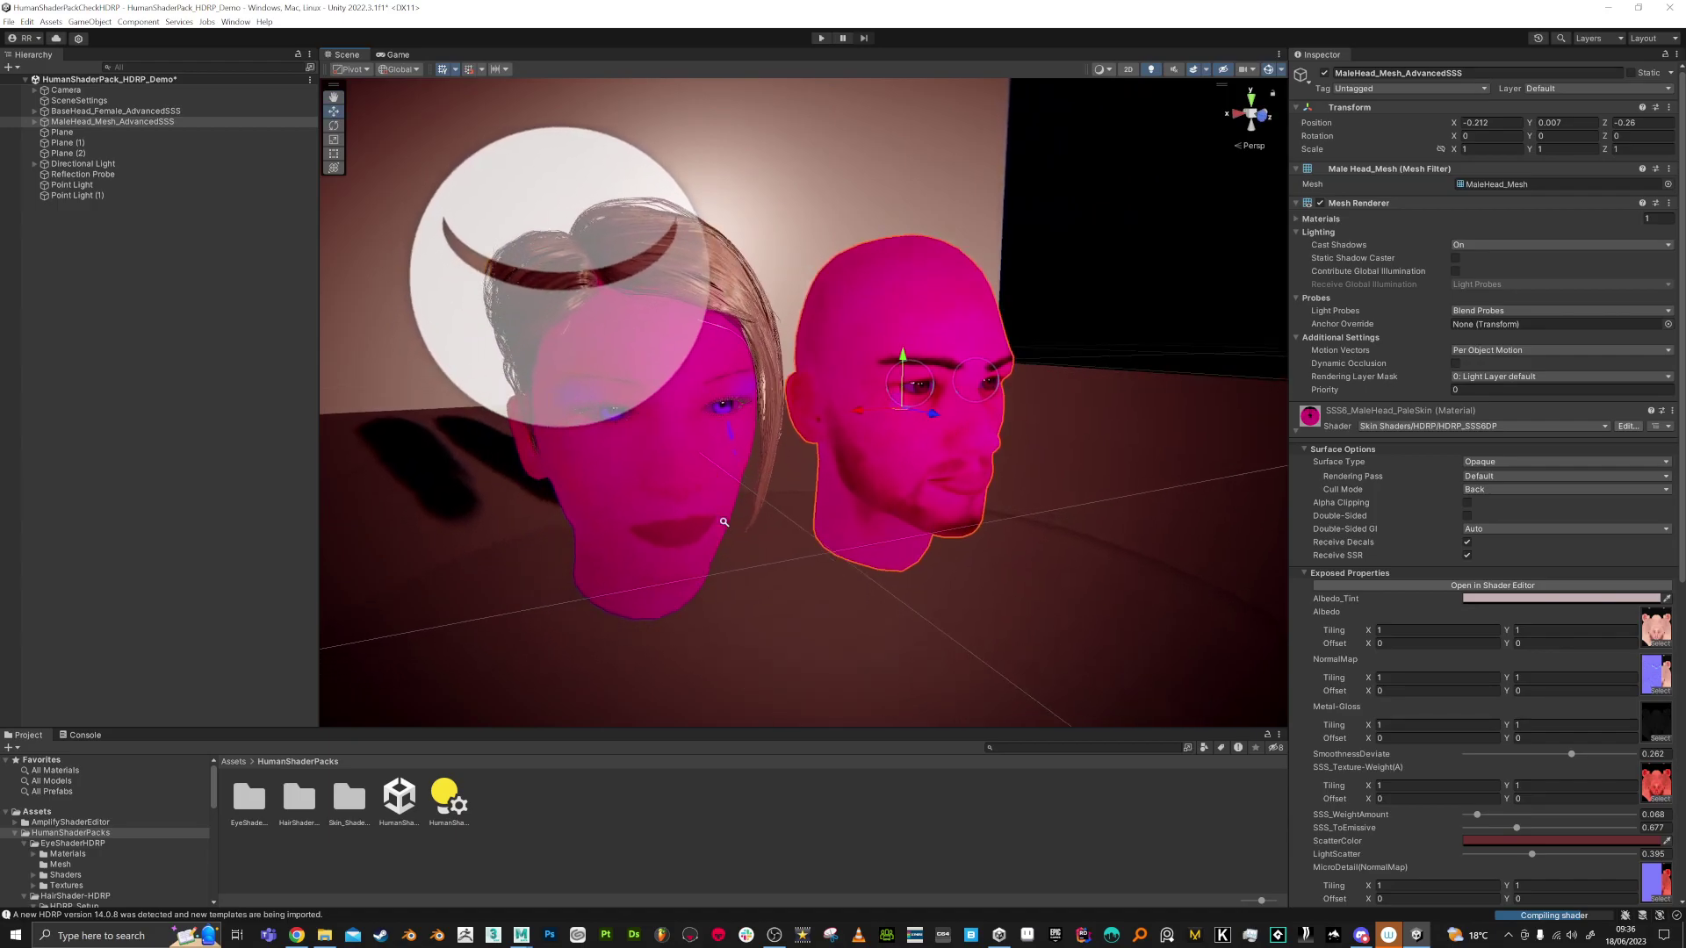
scroll(724, 522, "down", 2)
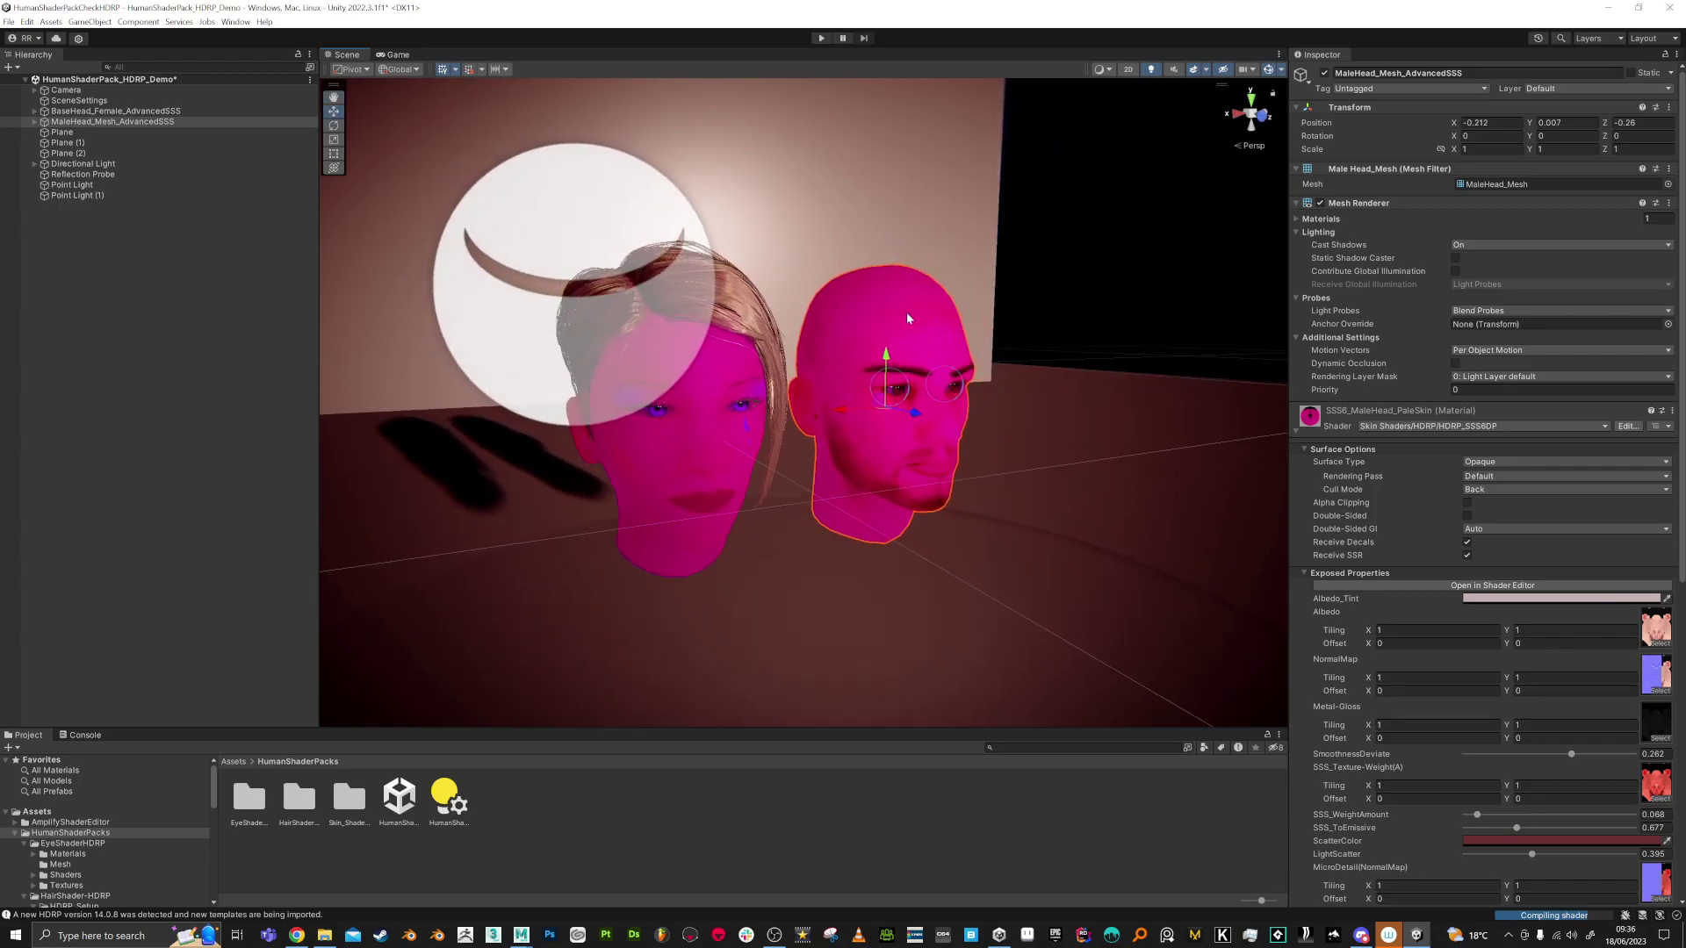
left_click_drag(700, 729, 741, 583)
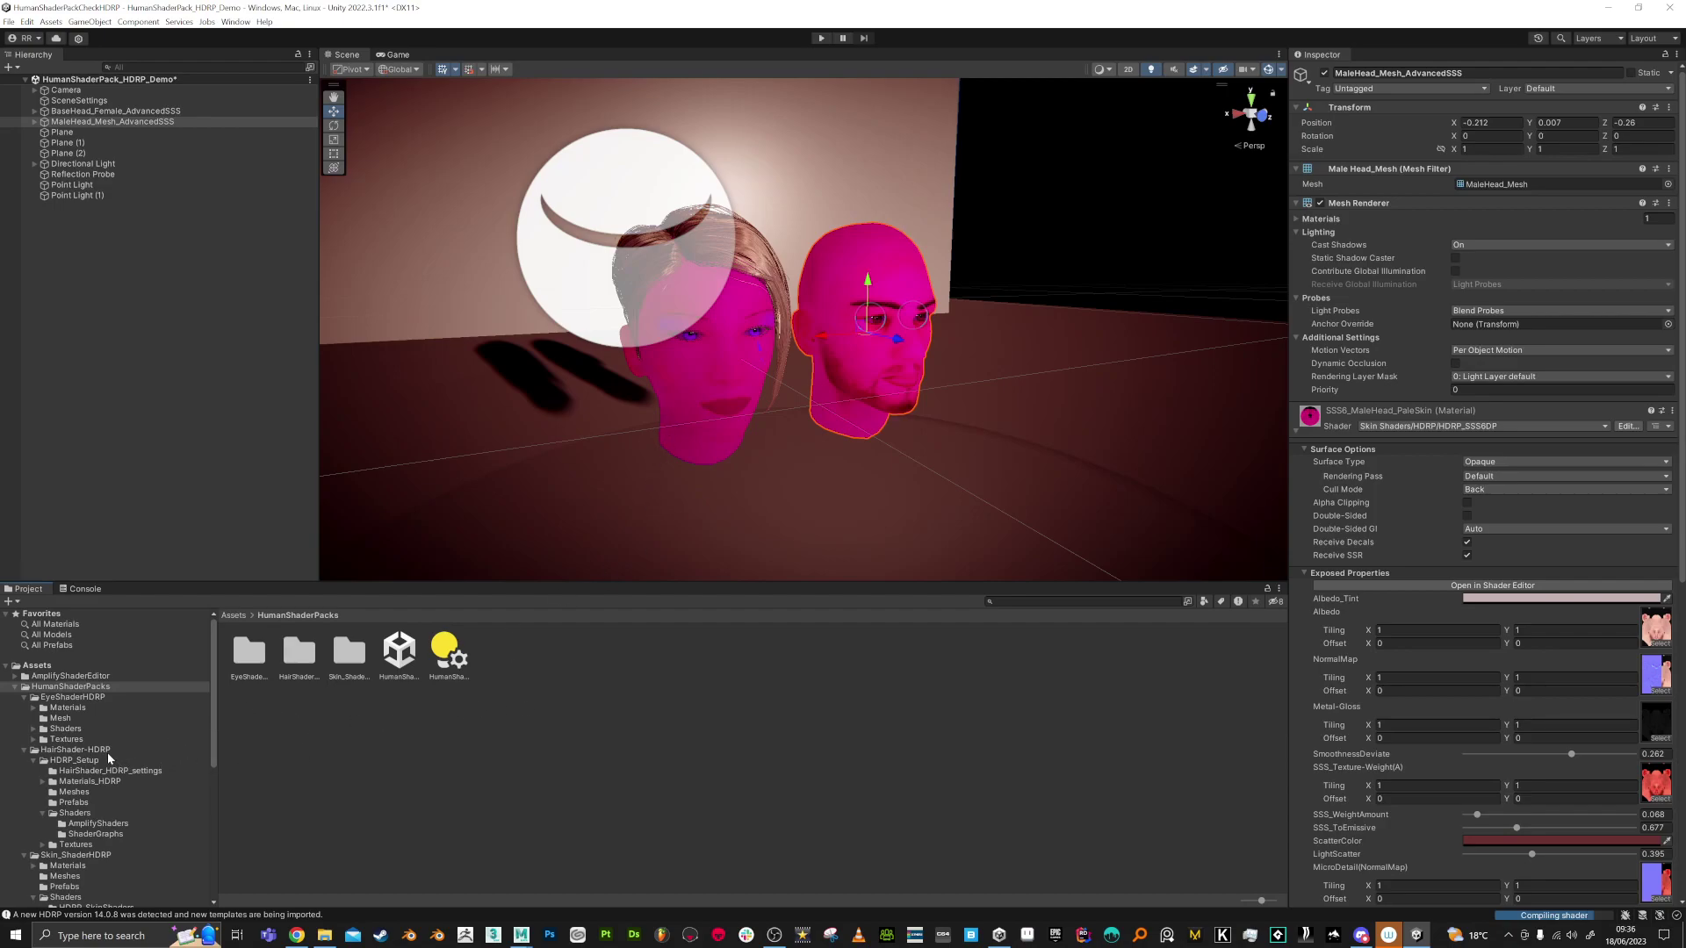
- Open Skin_ShaderHDRP and select DP_Skin to show its settings (Index of Refraction 1.4)
scroll(108, 839, "down", 3)
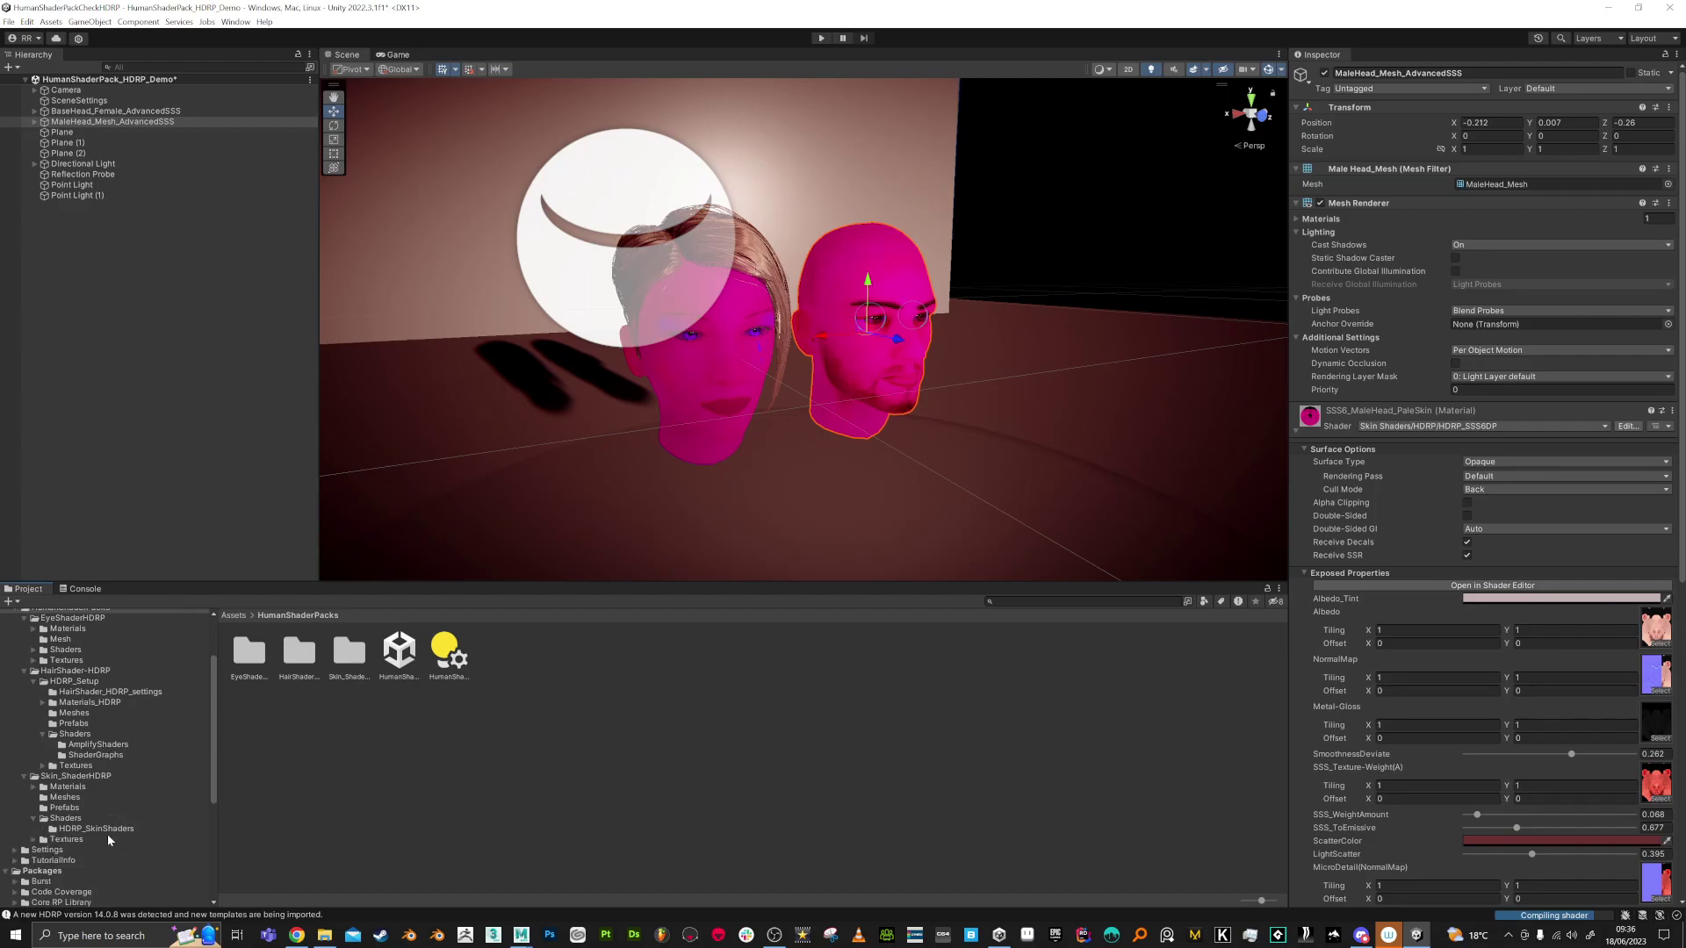
left_click(95, 778)
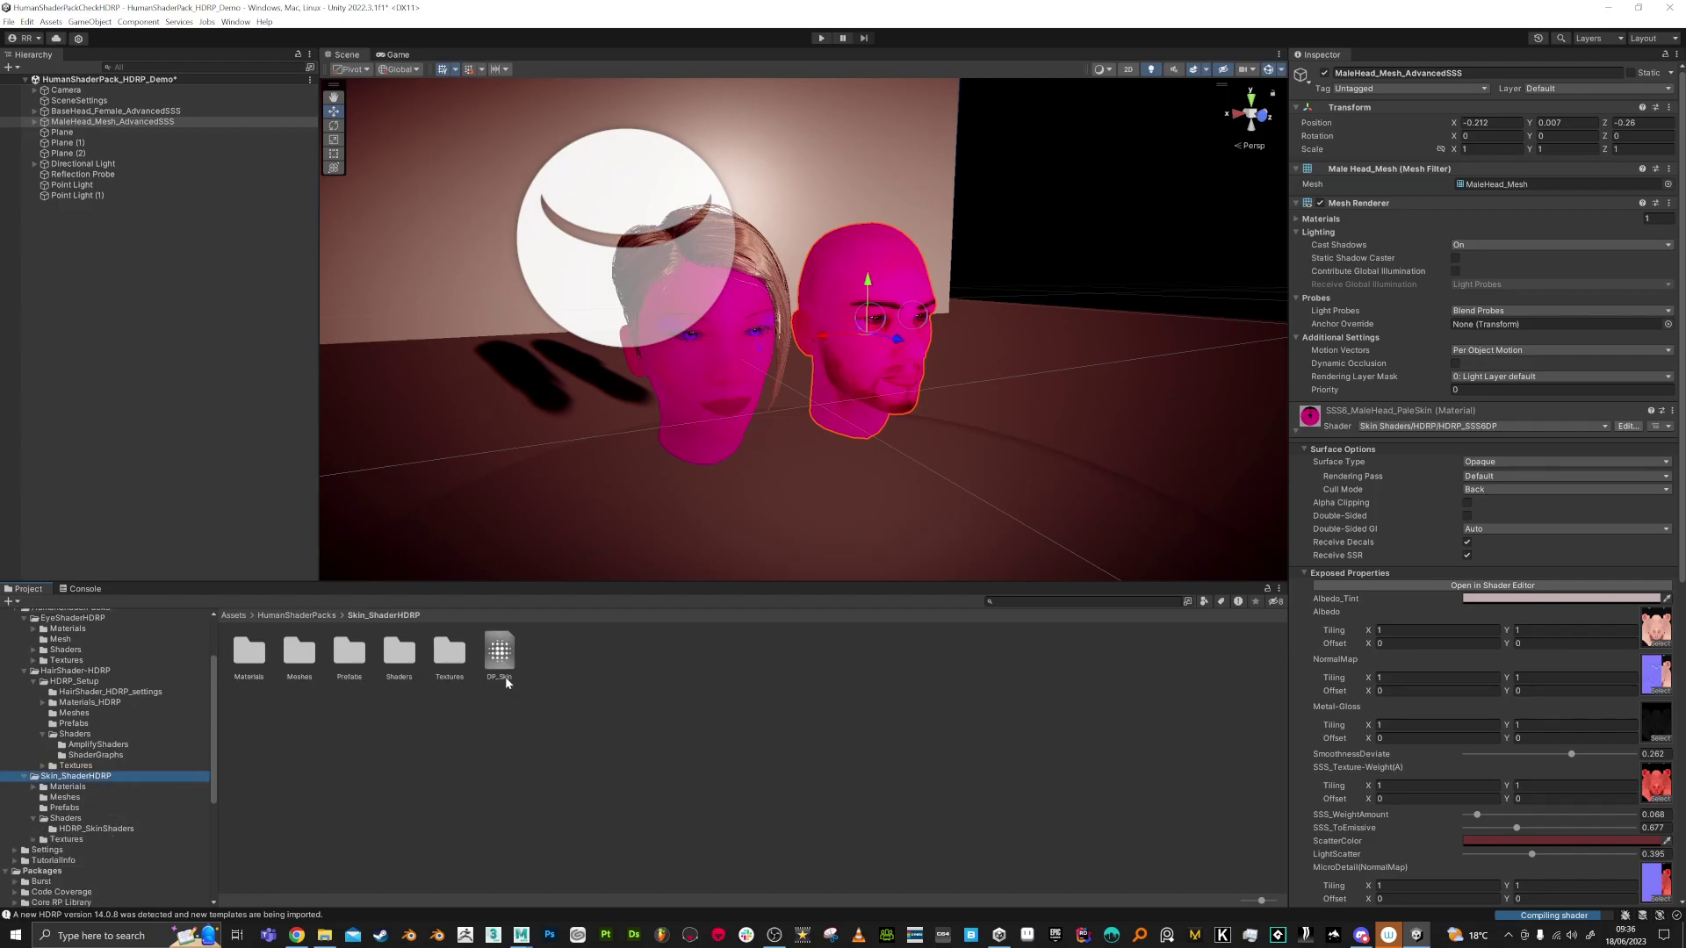
left_click(498, 650)
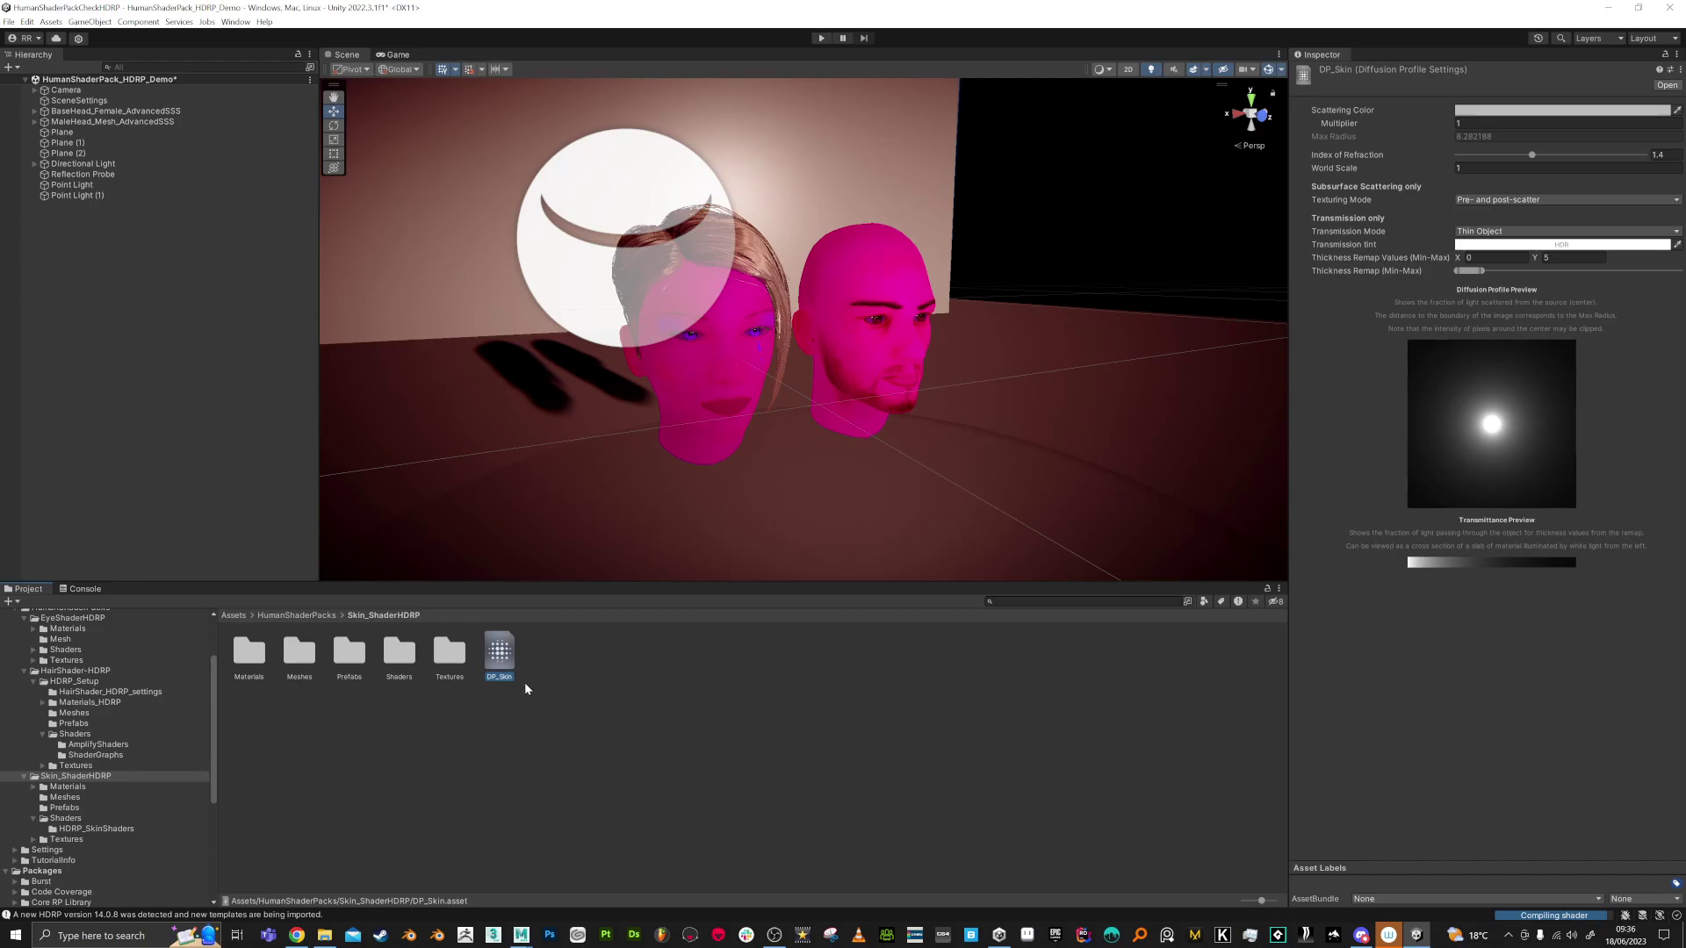
right_click(587, 650)
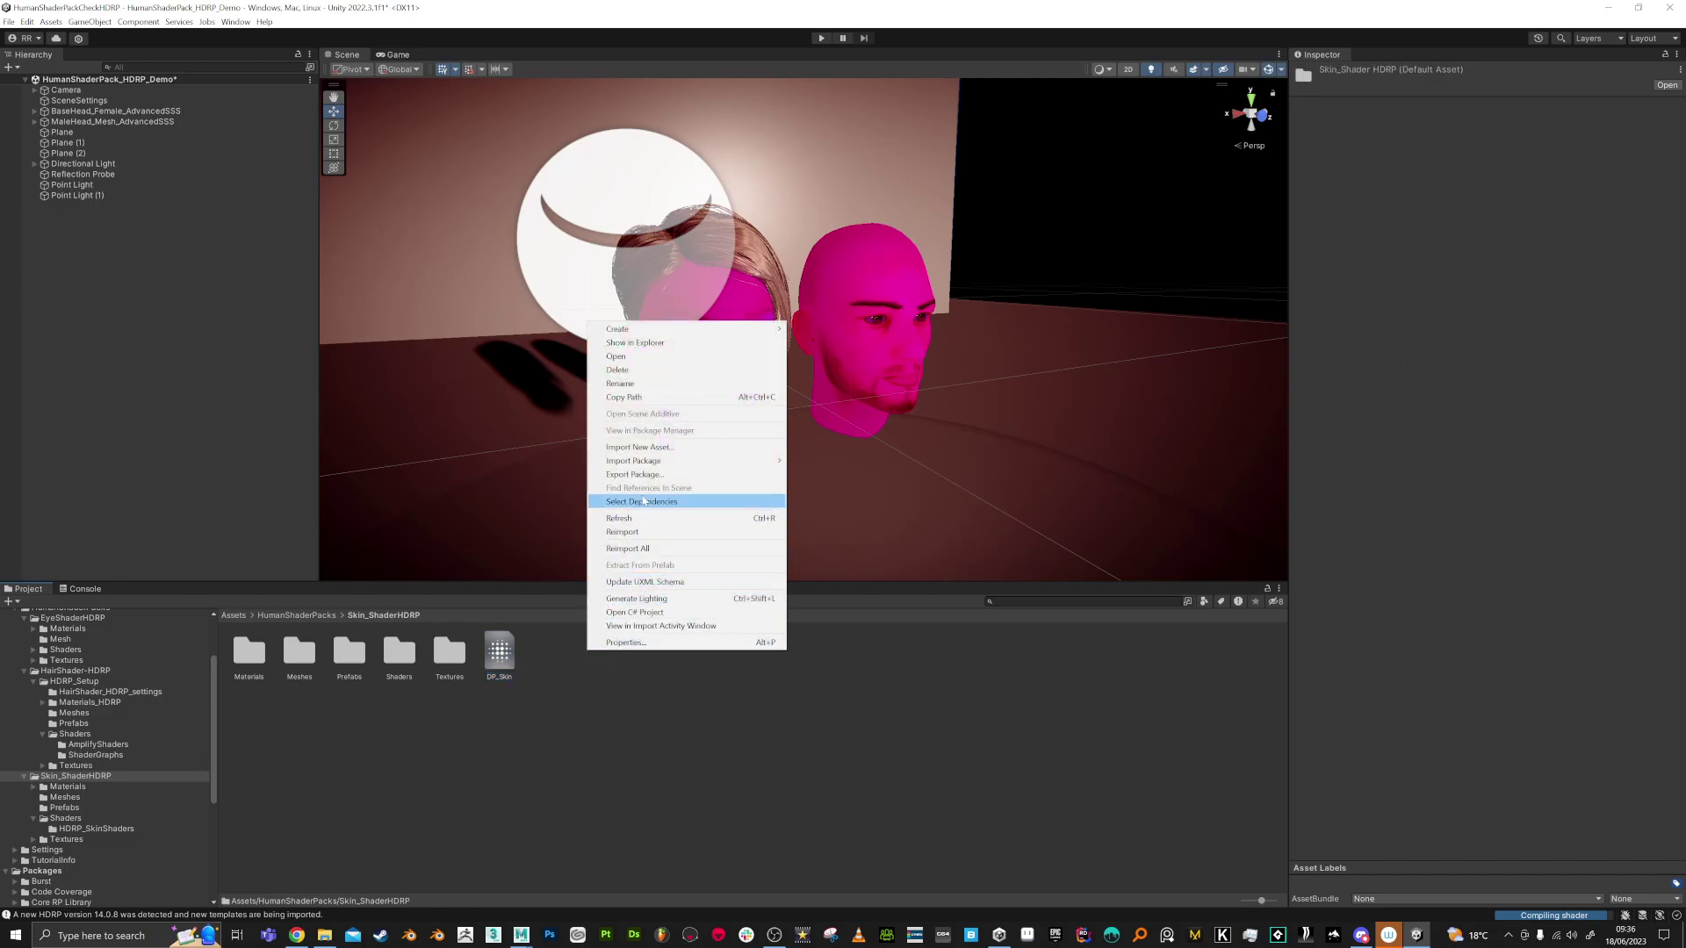
mouse_move(705, 329)
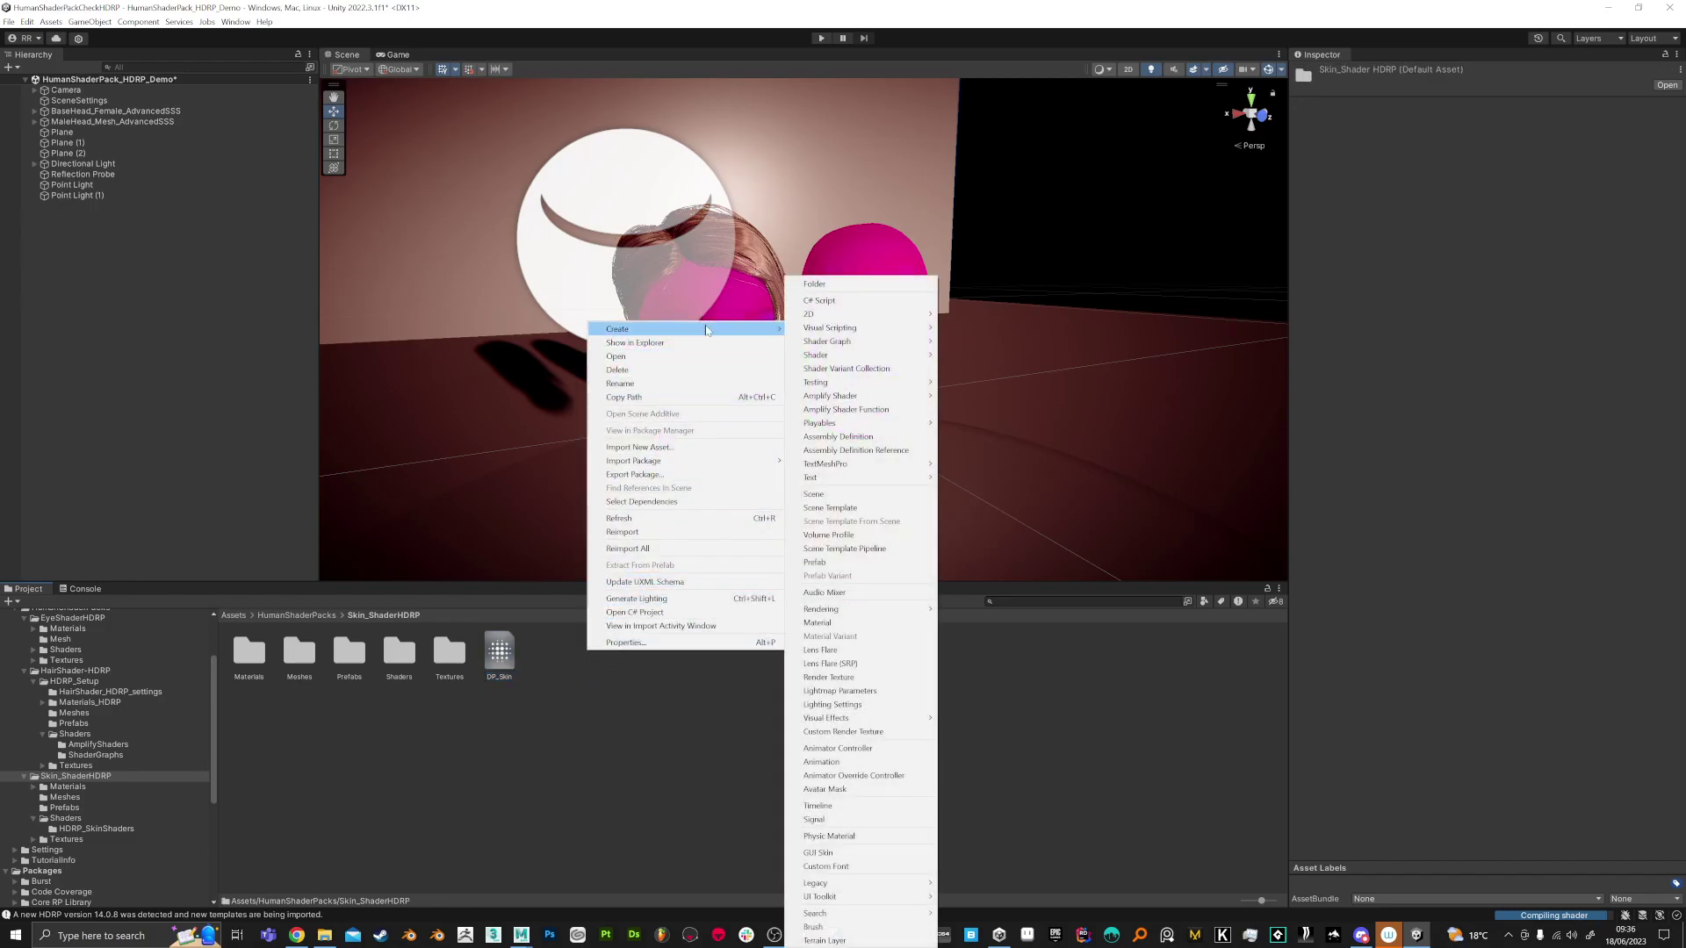
mouse_move(869, 610)
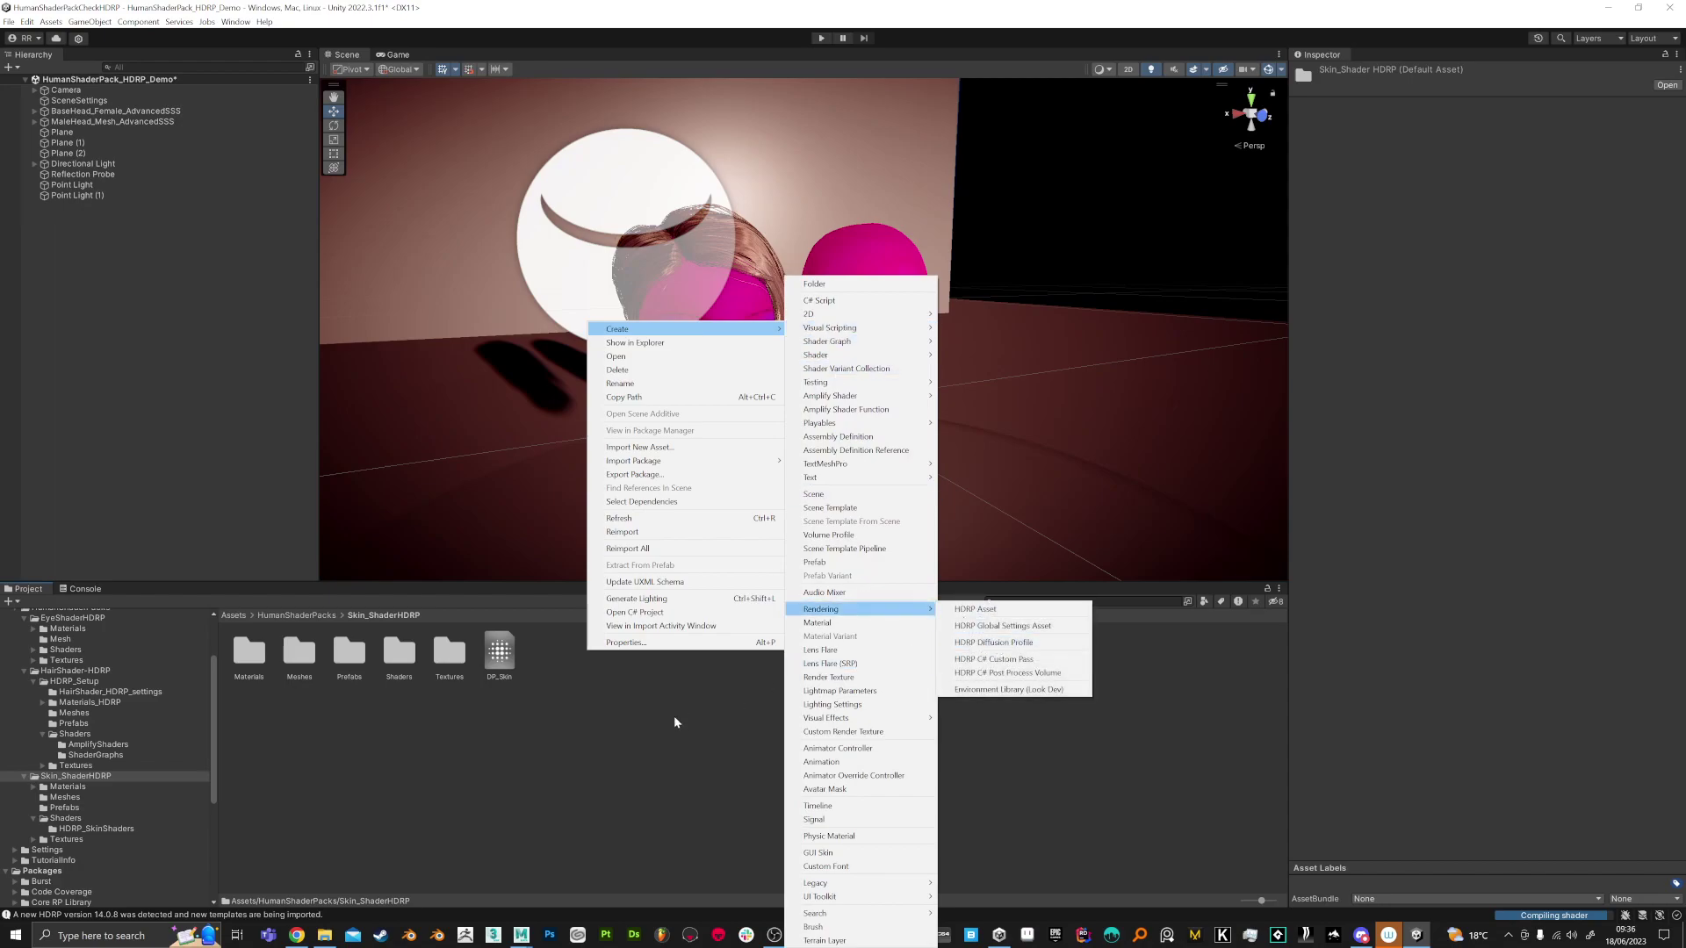
left_click(582, 705)
left_click(502, 669)
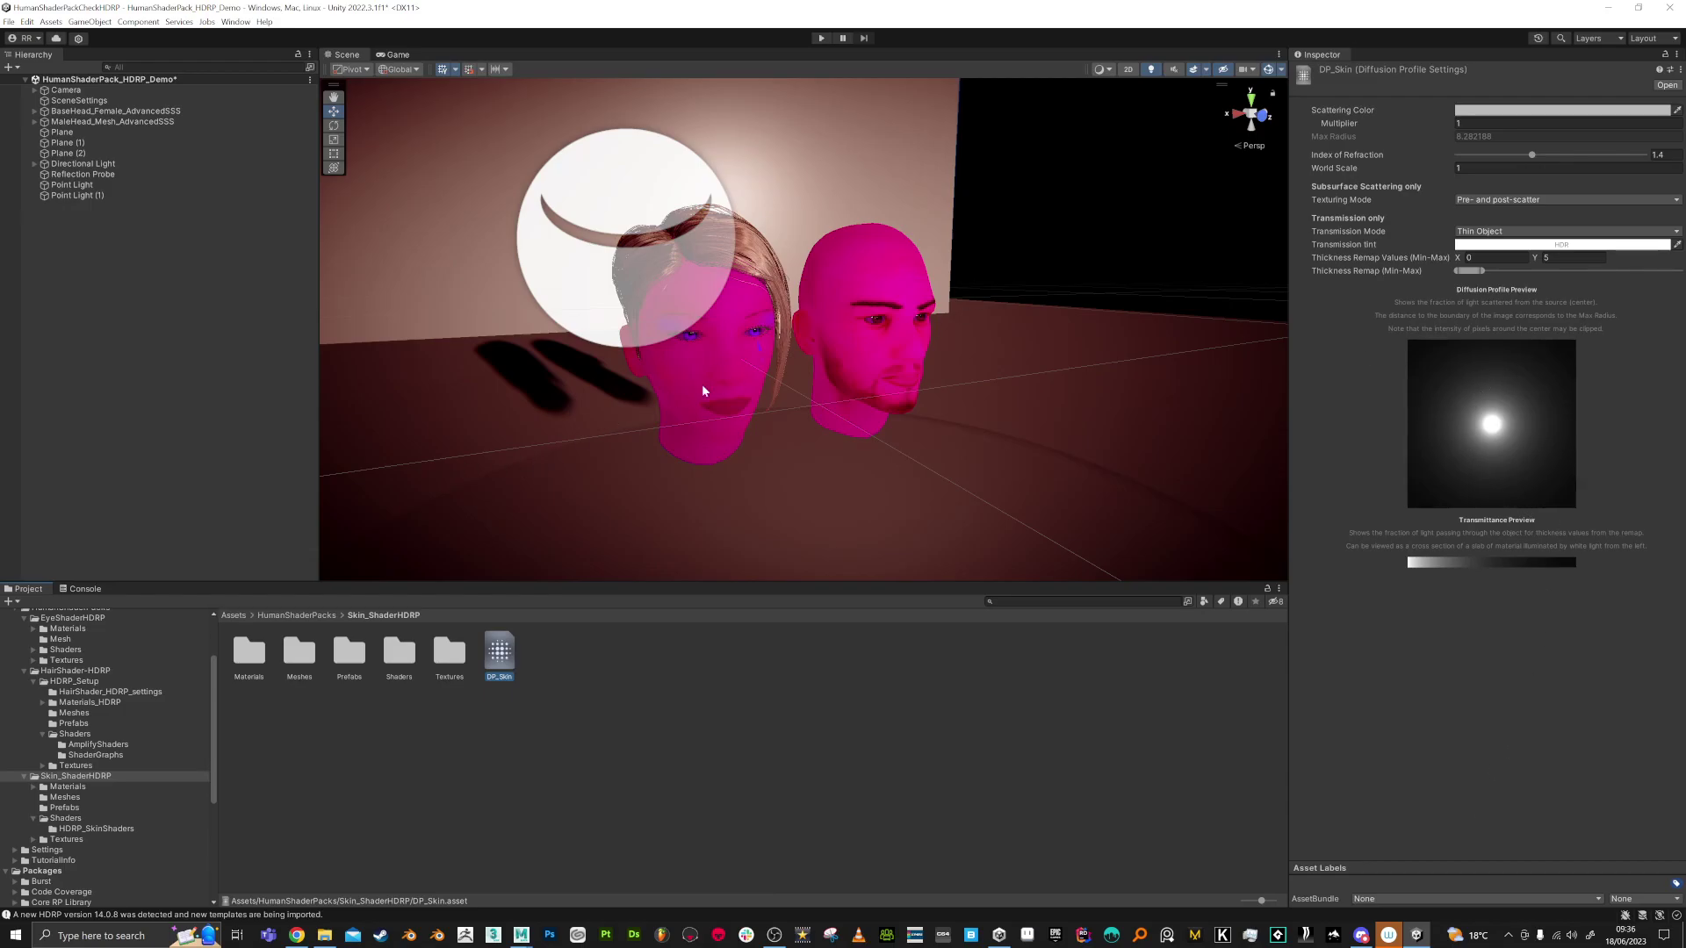
- Select the male head and drag DP_Skin into its material's Diffusion Profile field
left_click(853, 350)
left_click(853, 348)
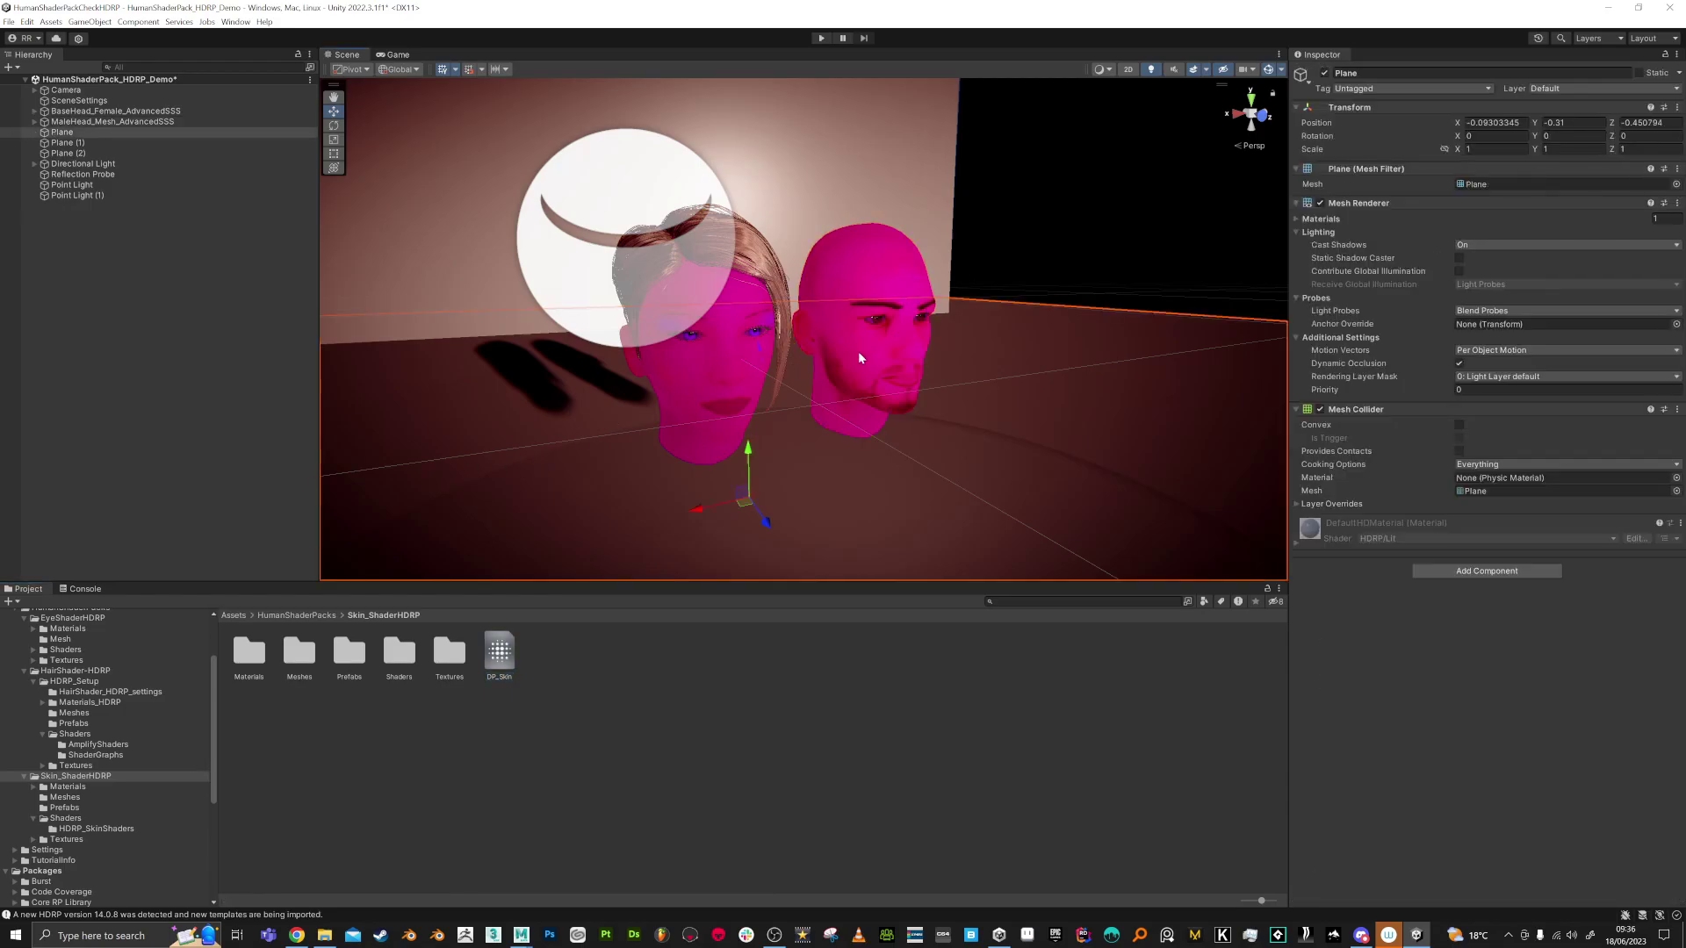
left_click(859, 322)
scroll(1514, 664, "down", 10)
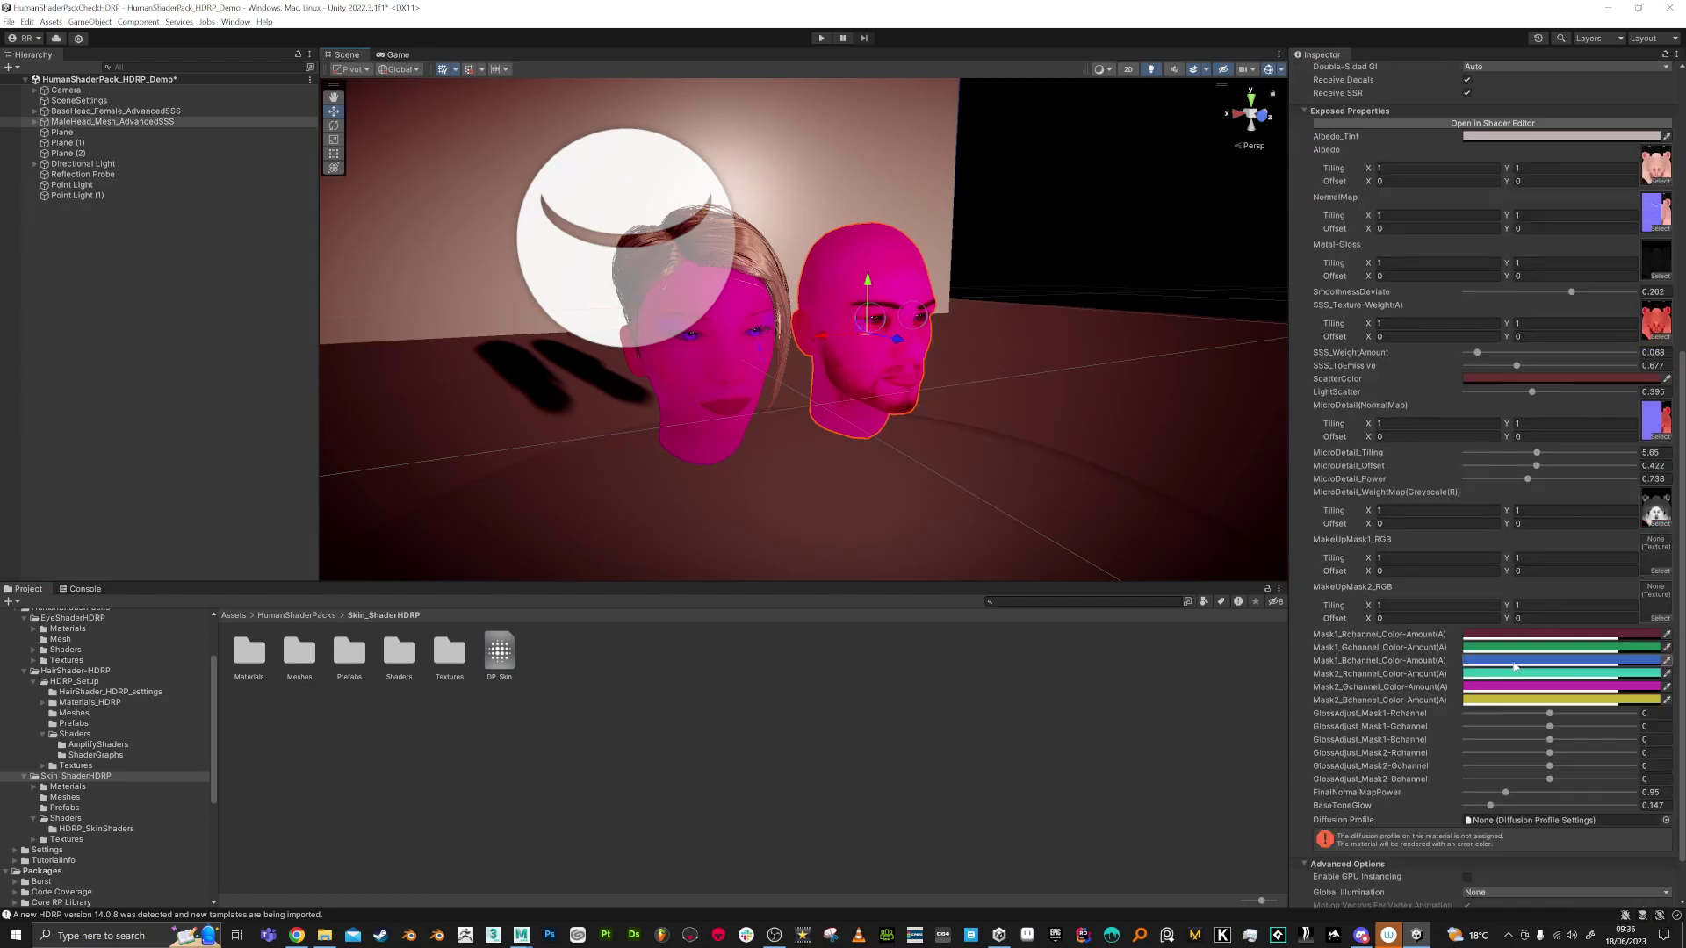
scroll(1575, 673, "down", 2)
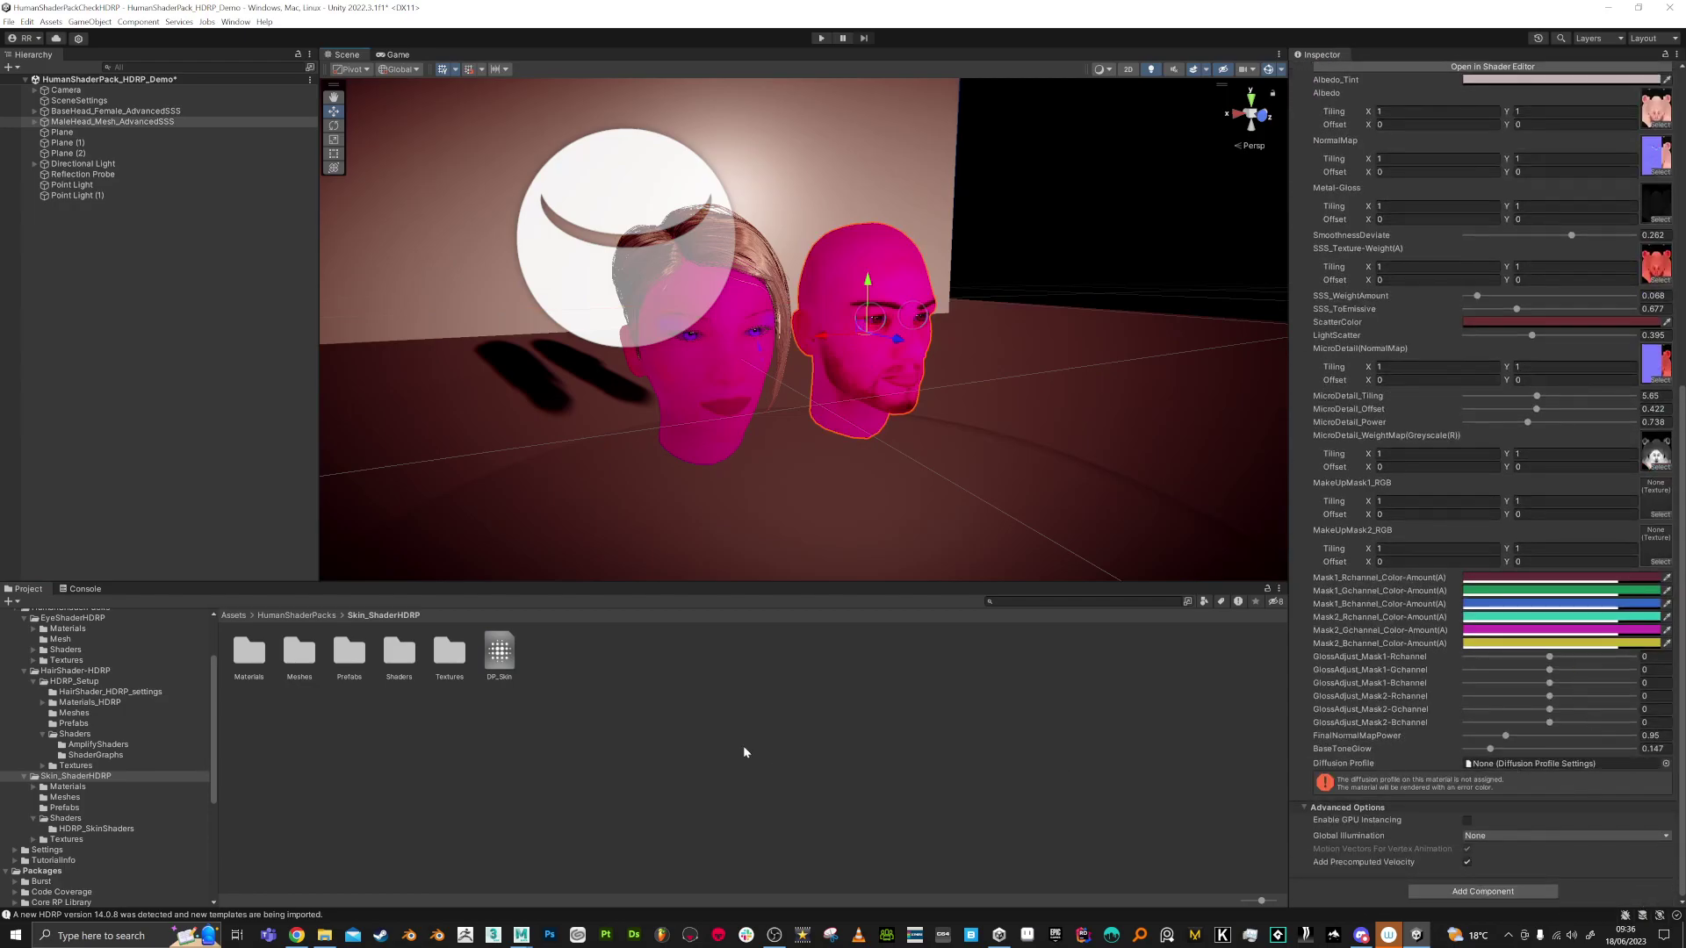
left_click_drag(493, 672, 1533, 764)
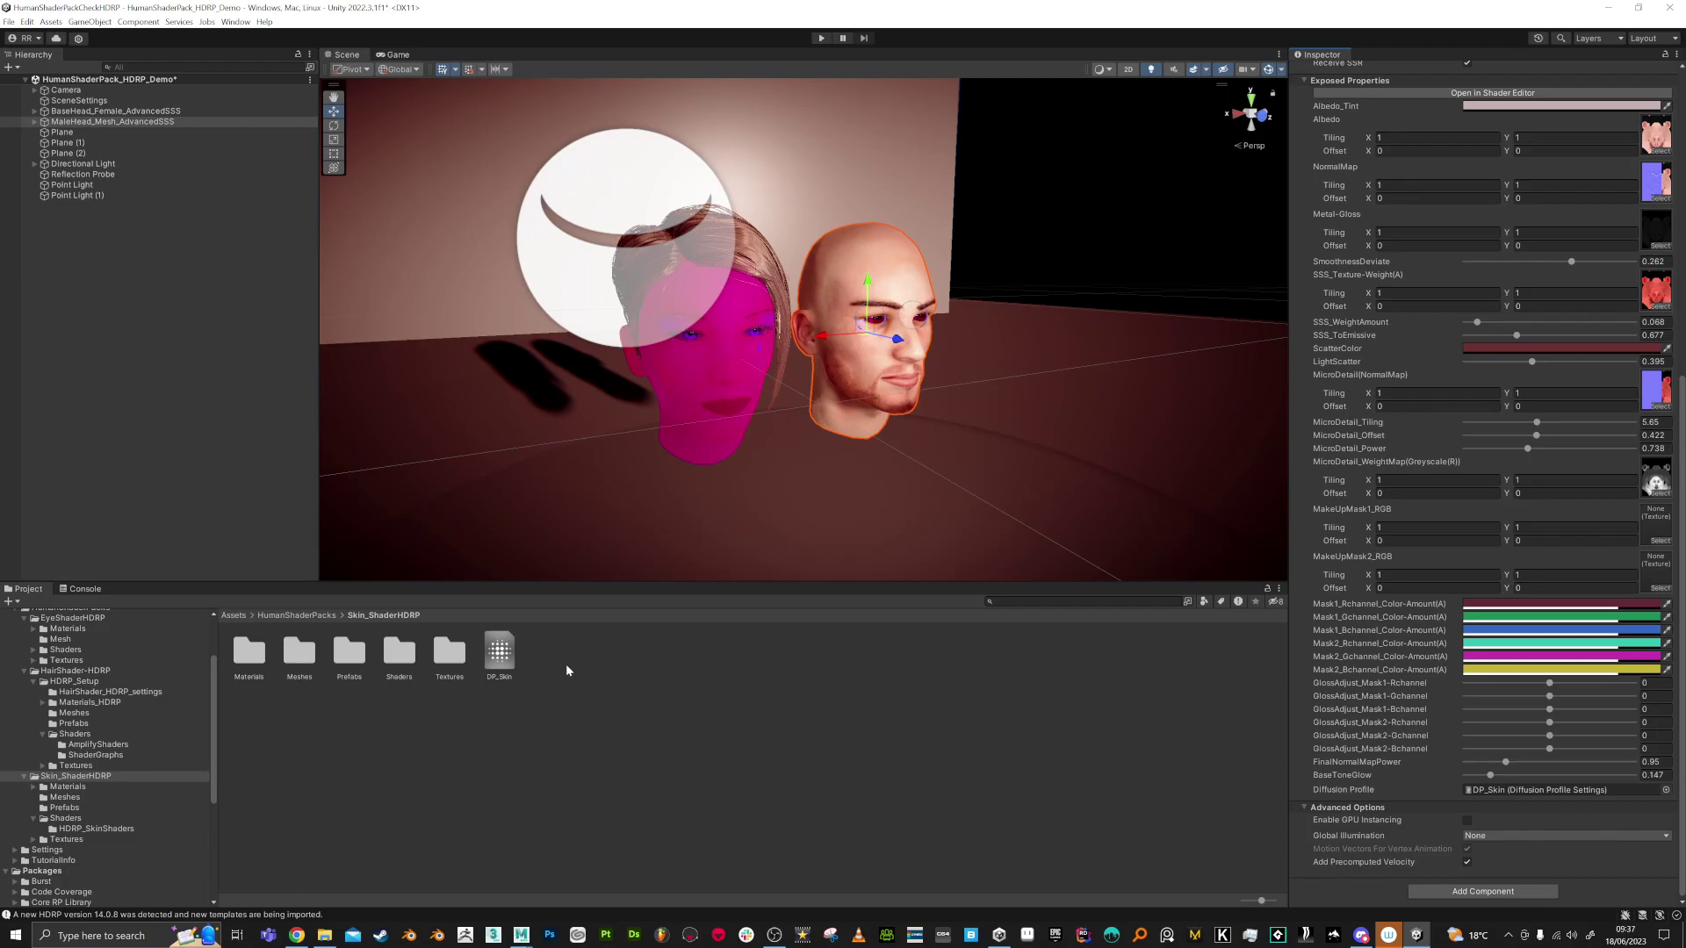
- Select the female face (BaseHead_Female_AdvancedSSS) and assign DP_Skin as its Diffusion Profile
left_click(690, 371)
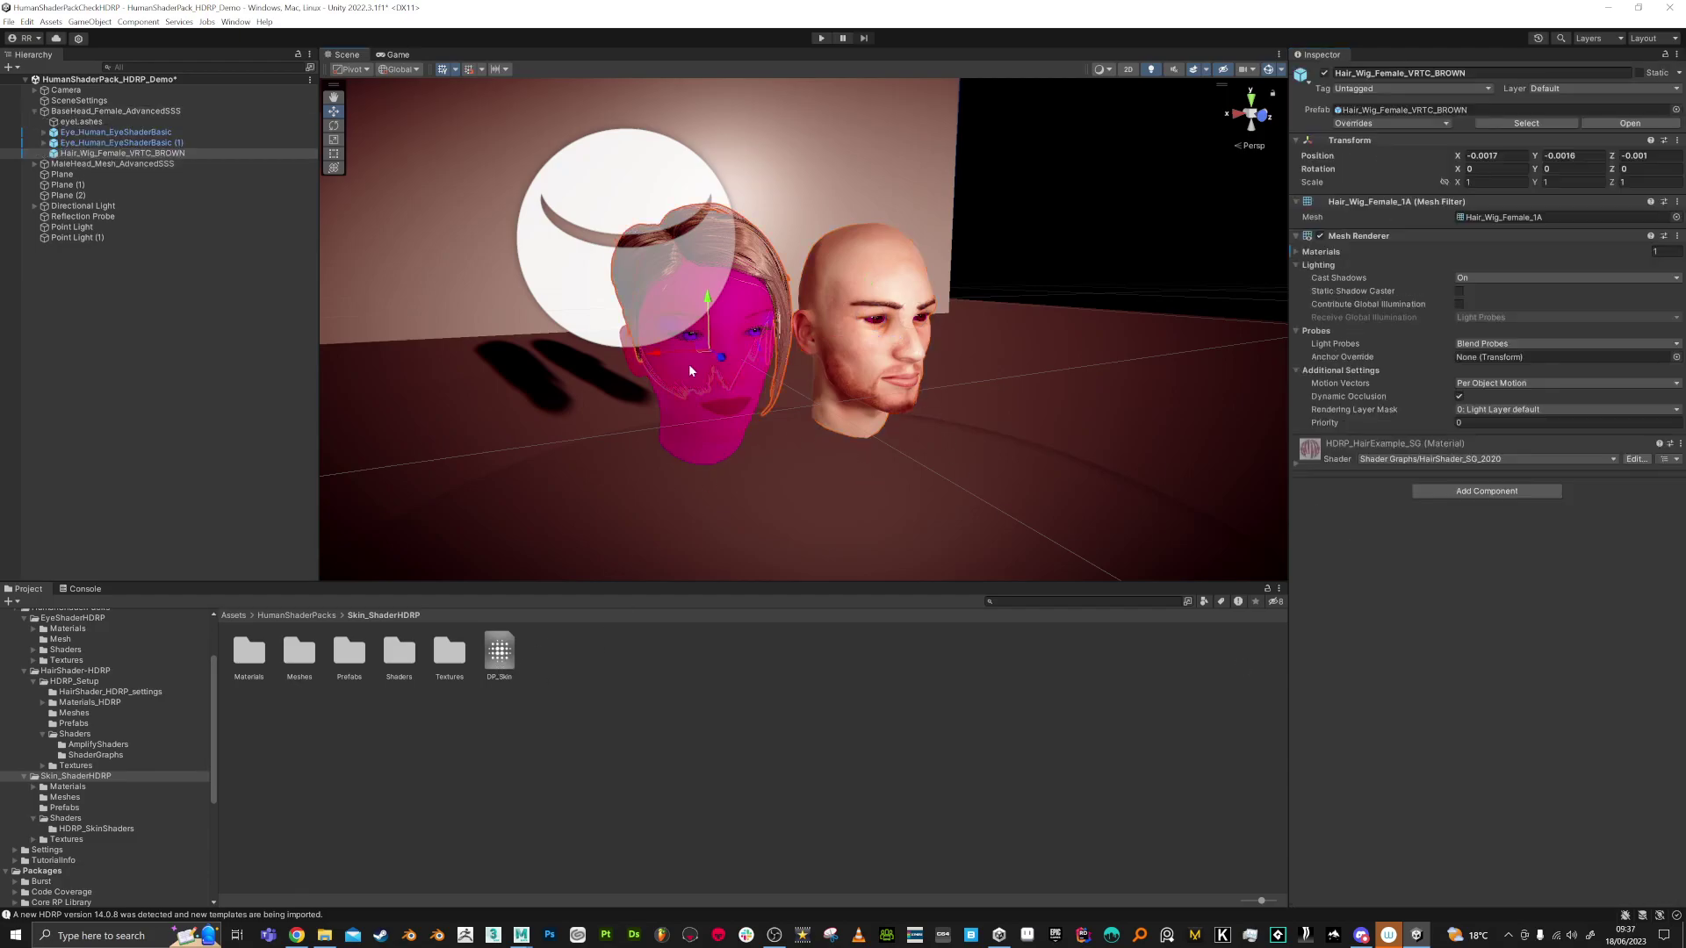
left_click(720, 421)
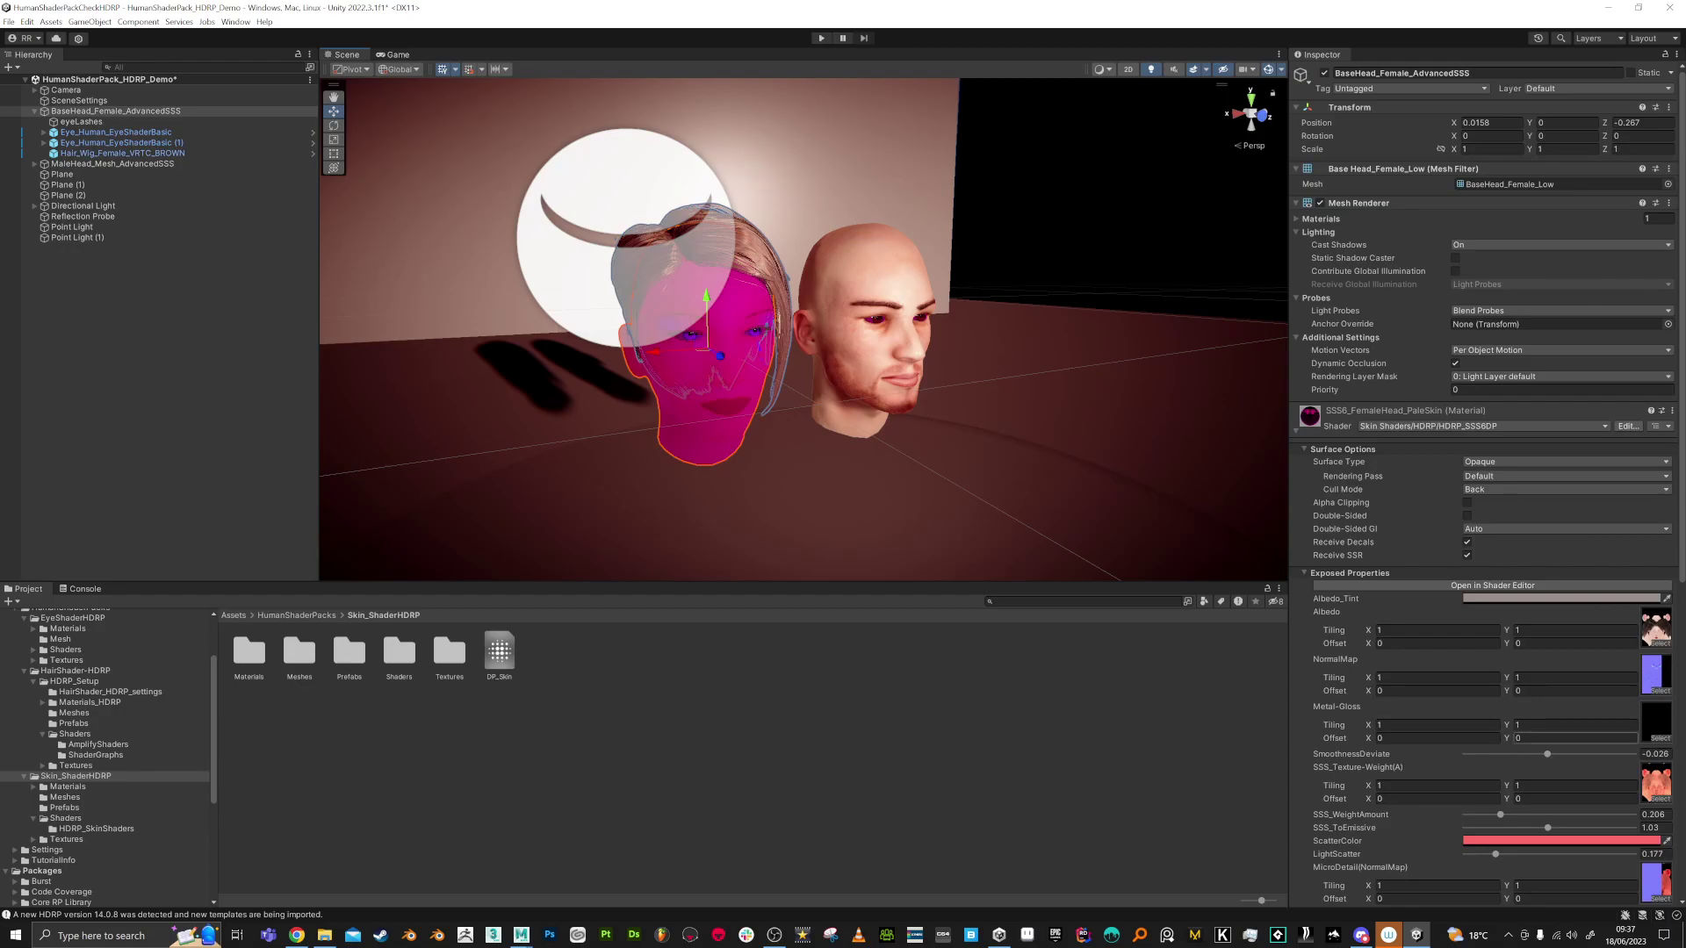
scroll(1572, 729, "down", 15)
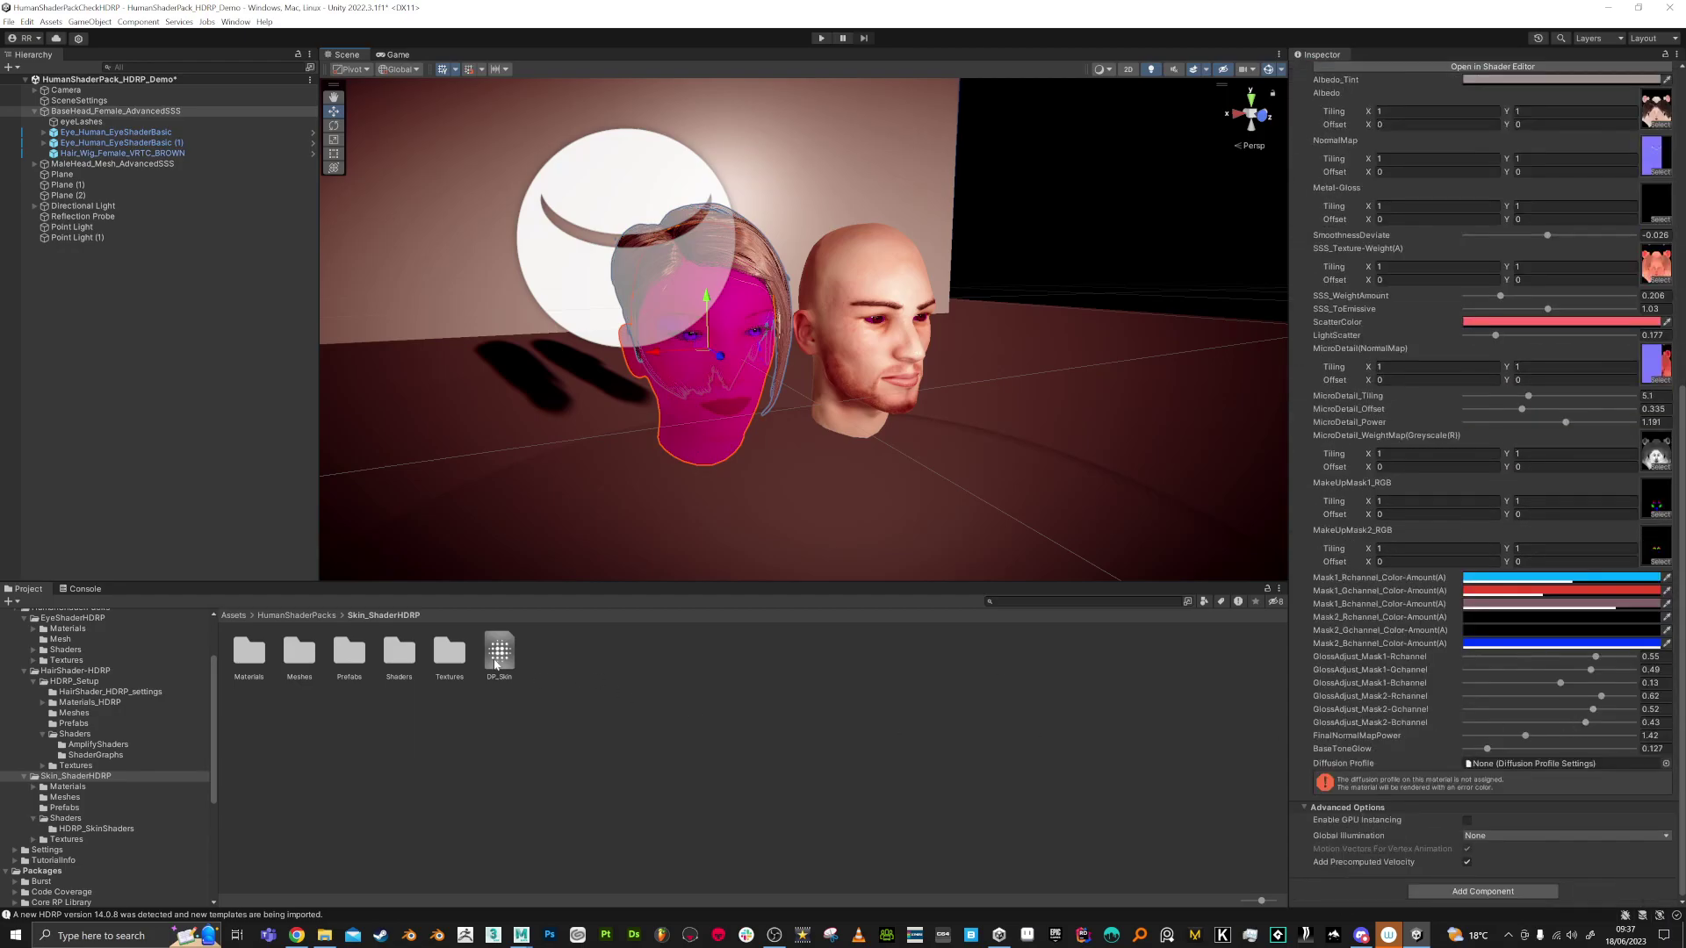
left_click_drag(497, 664, 1519, 775)
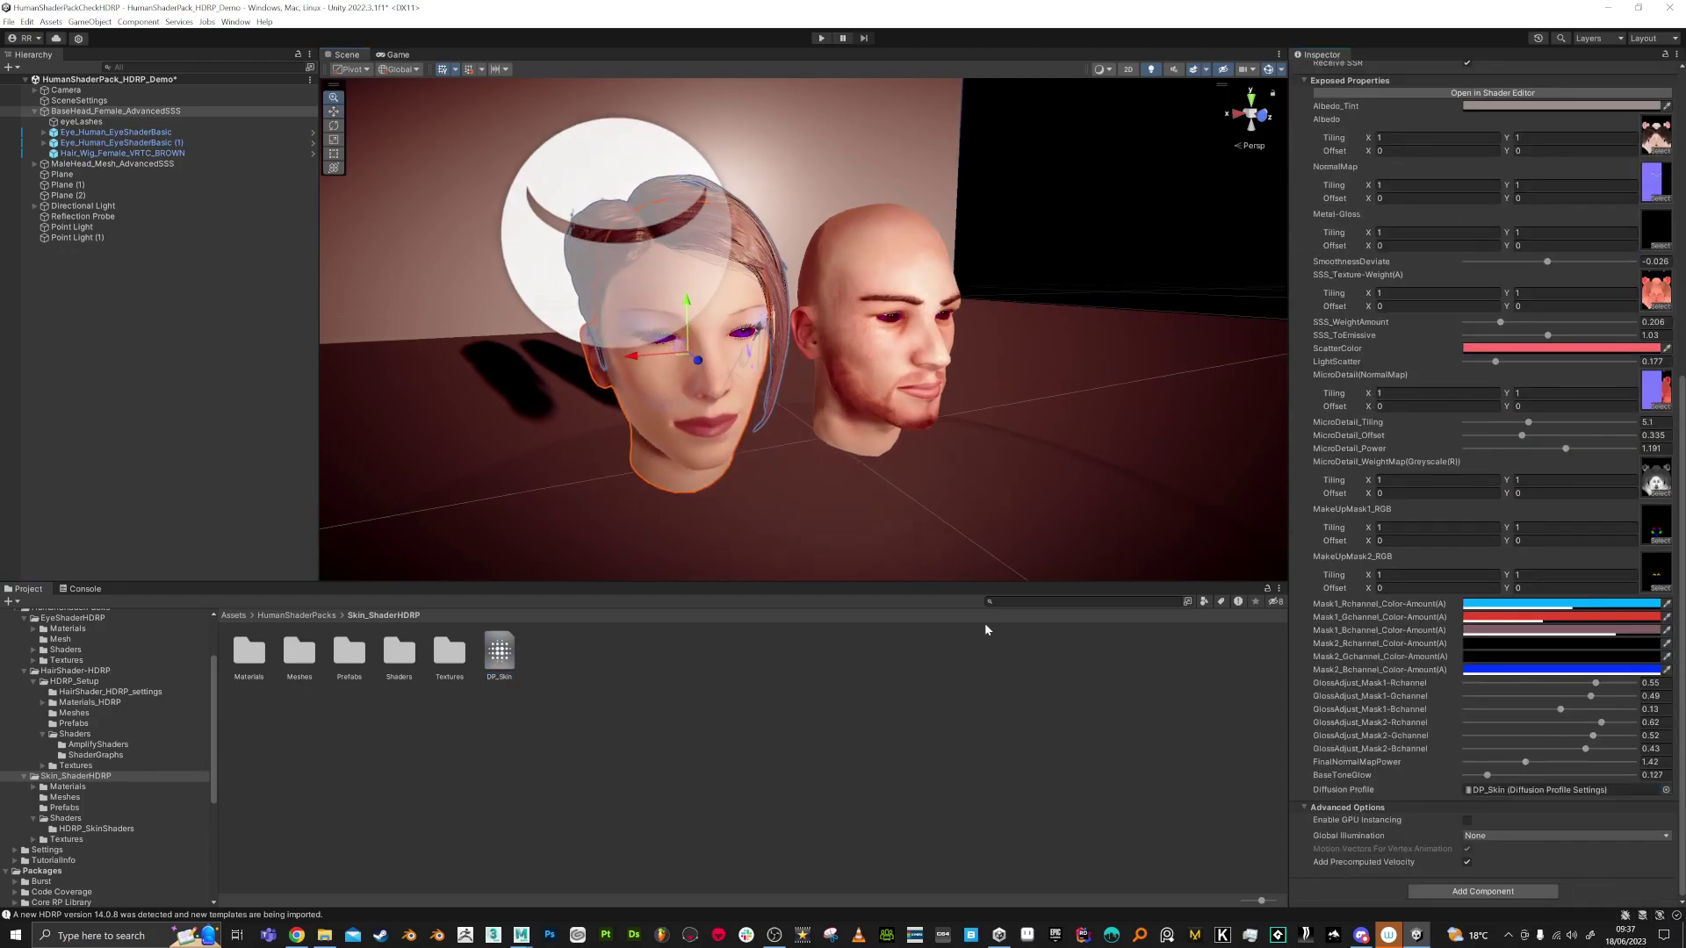
scroll(791, 413, "up", 10)
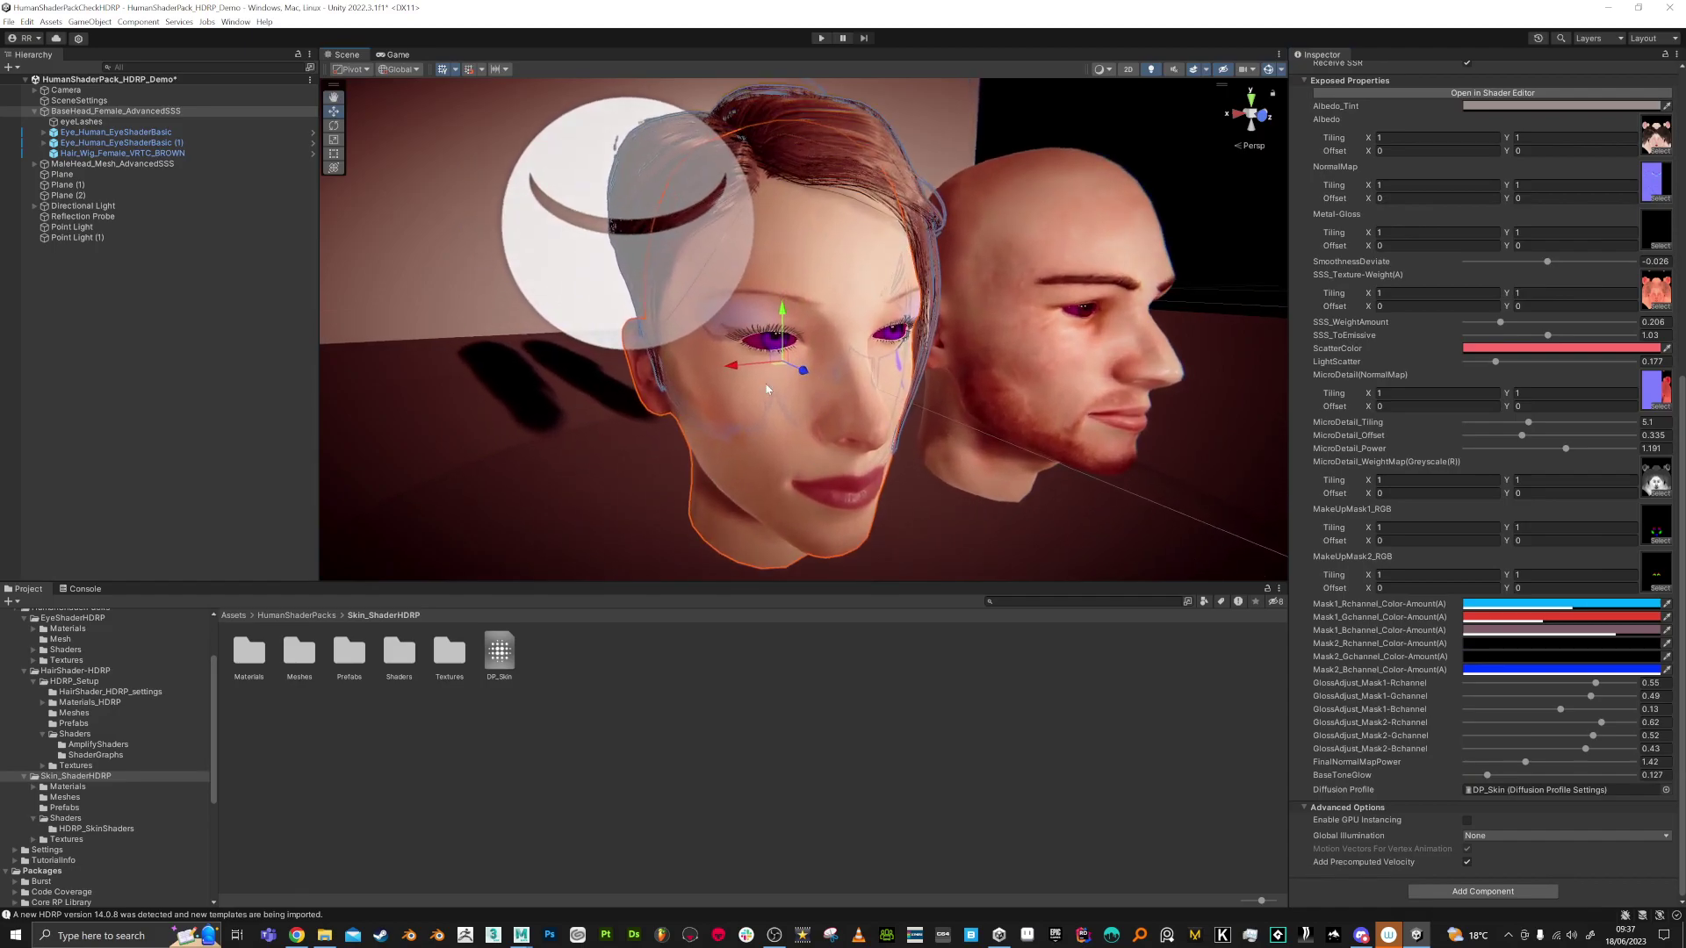
scroll(766, 389, "up", 5)
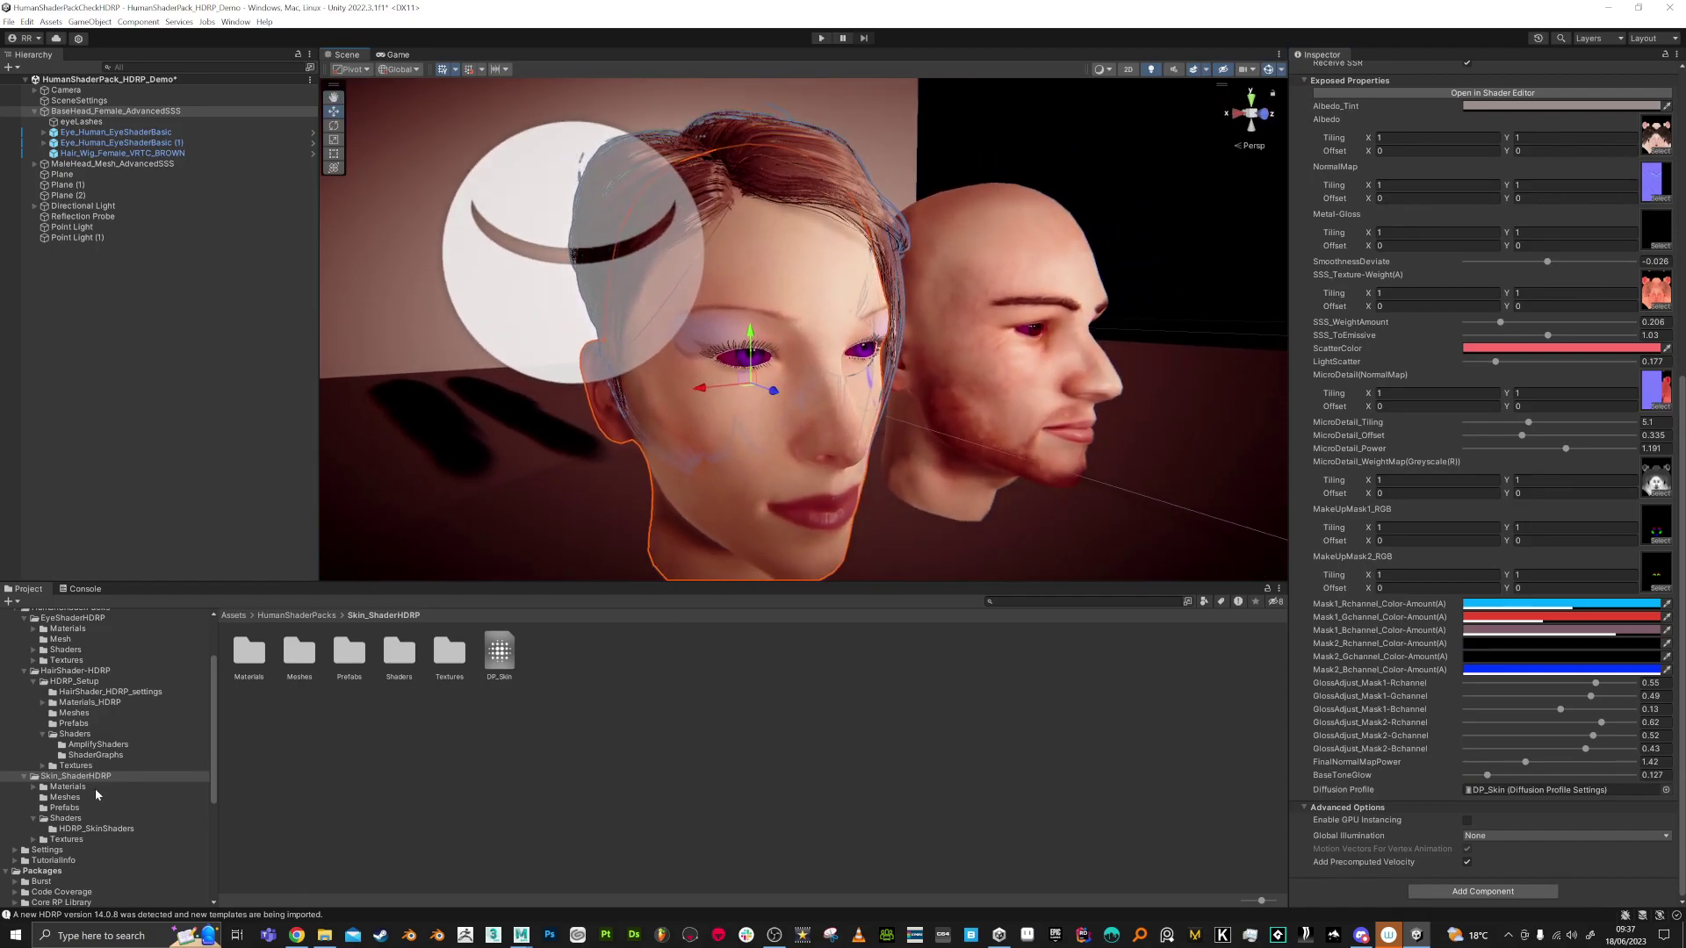
scroll(70, 722, "up", 4)
- In EyeShaderHDRP, create an HDRP Diffusion Profile asset and name it DP_Eye
left_click(66, 697)
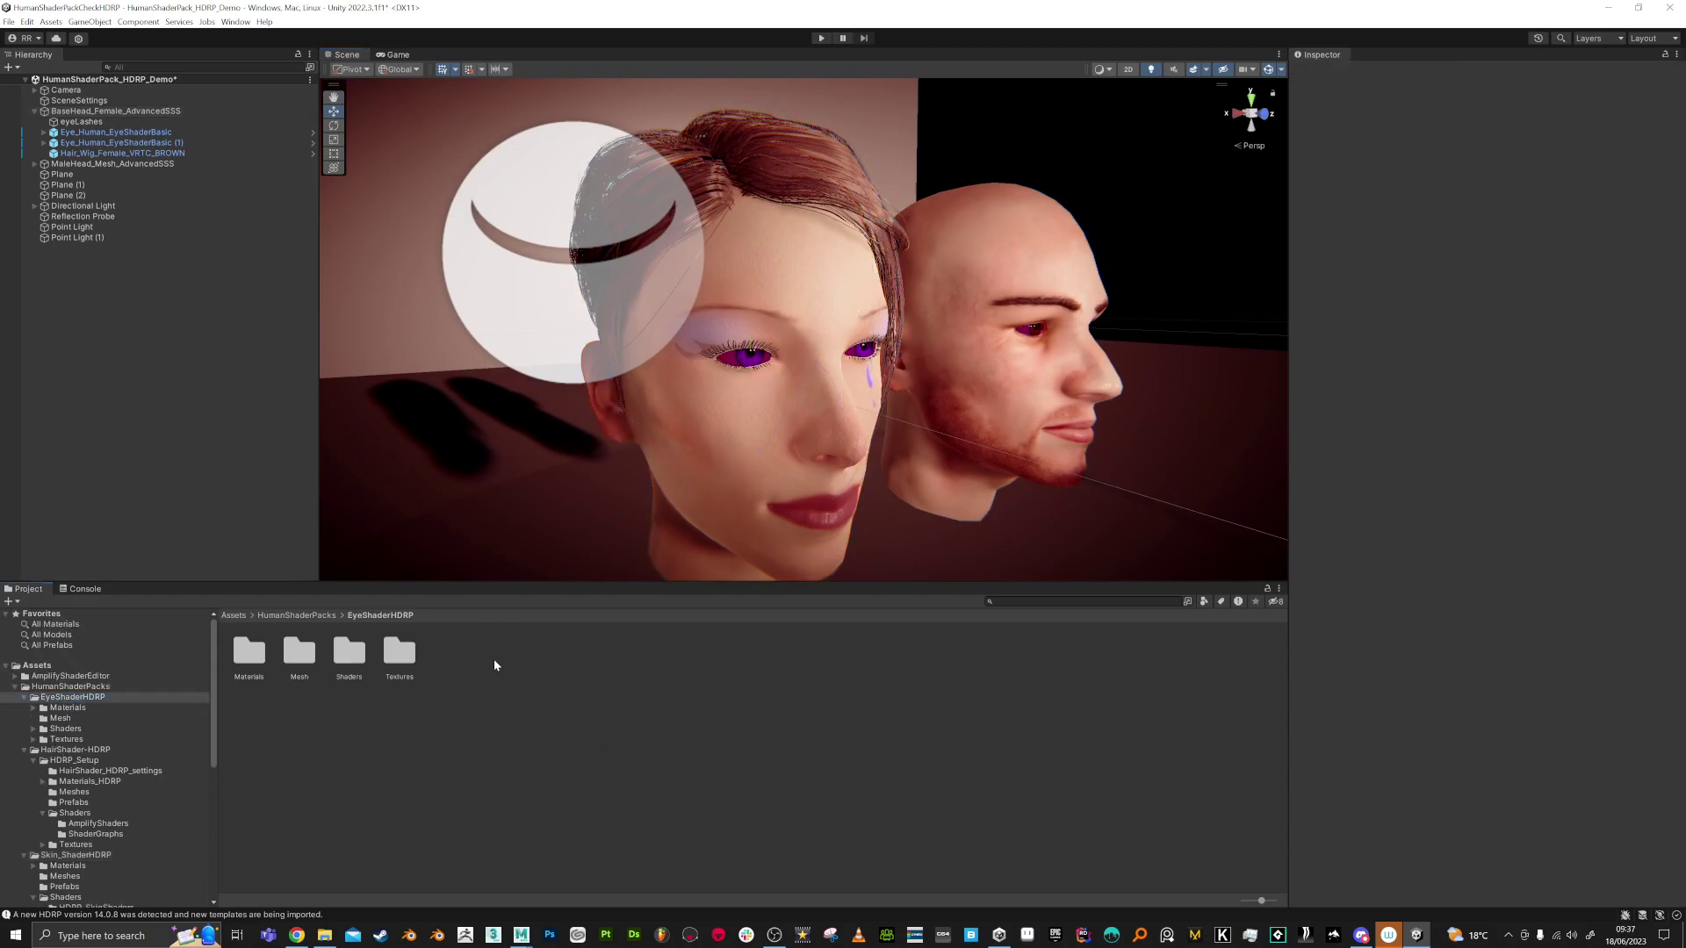
right_click(494, 659)
mouse_move(598, 341)
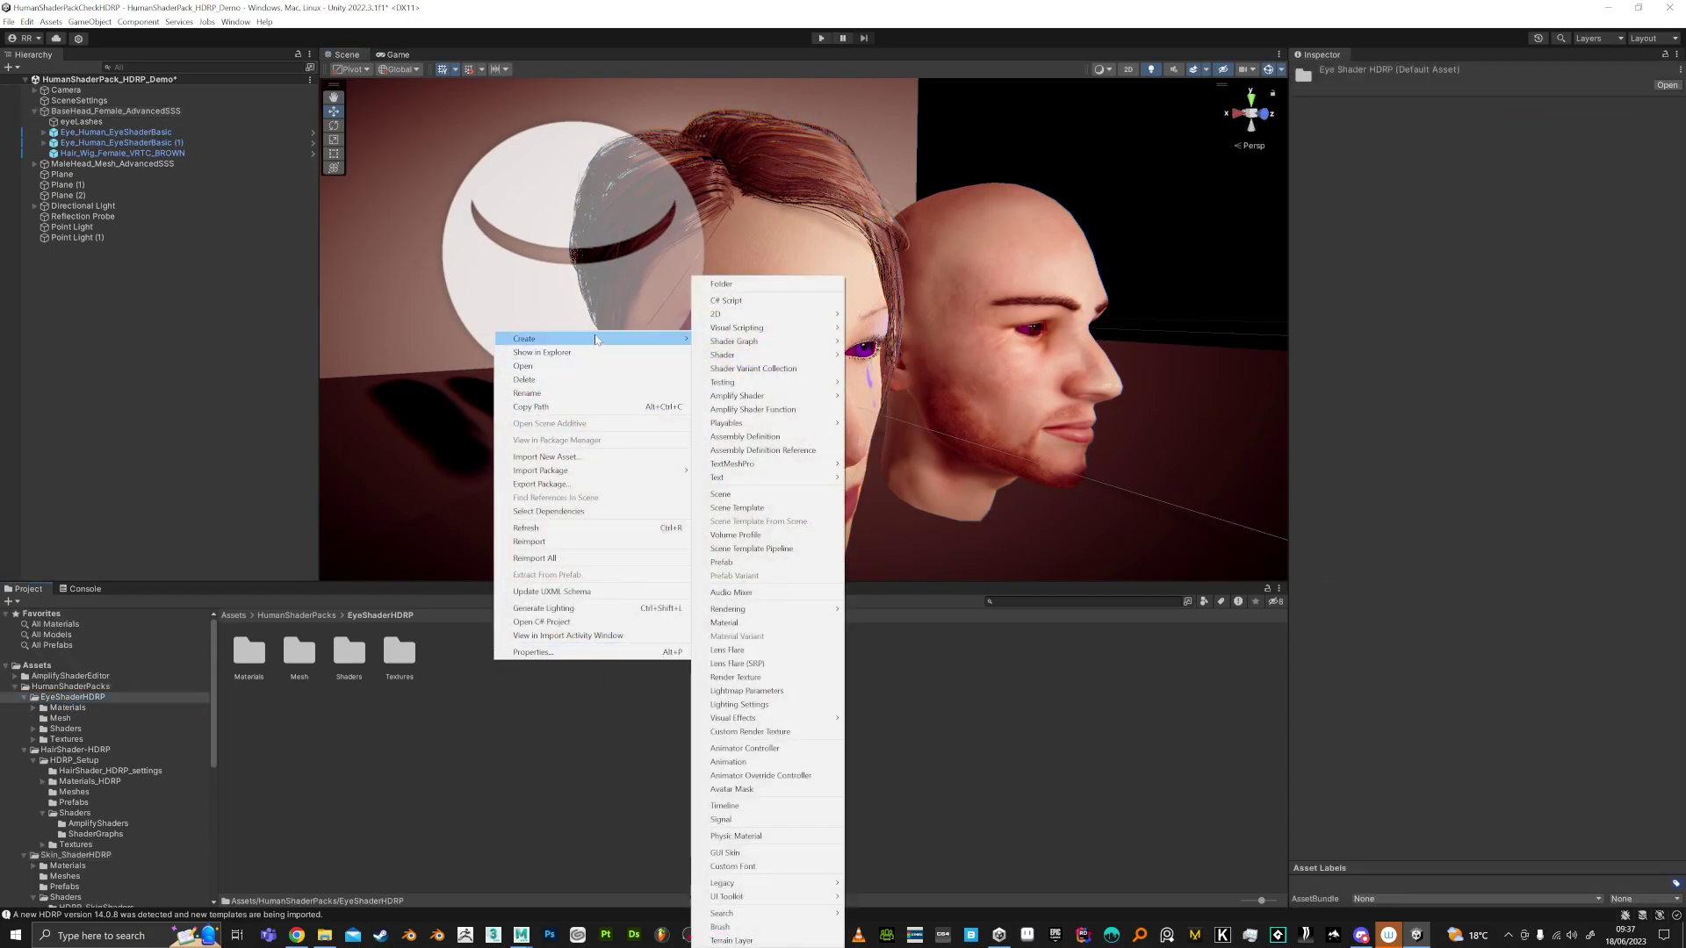
mouse_move(773, 608)
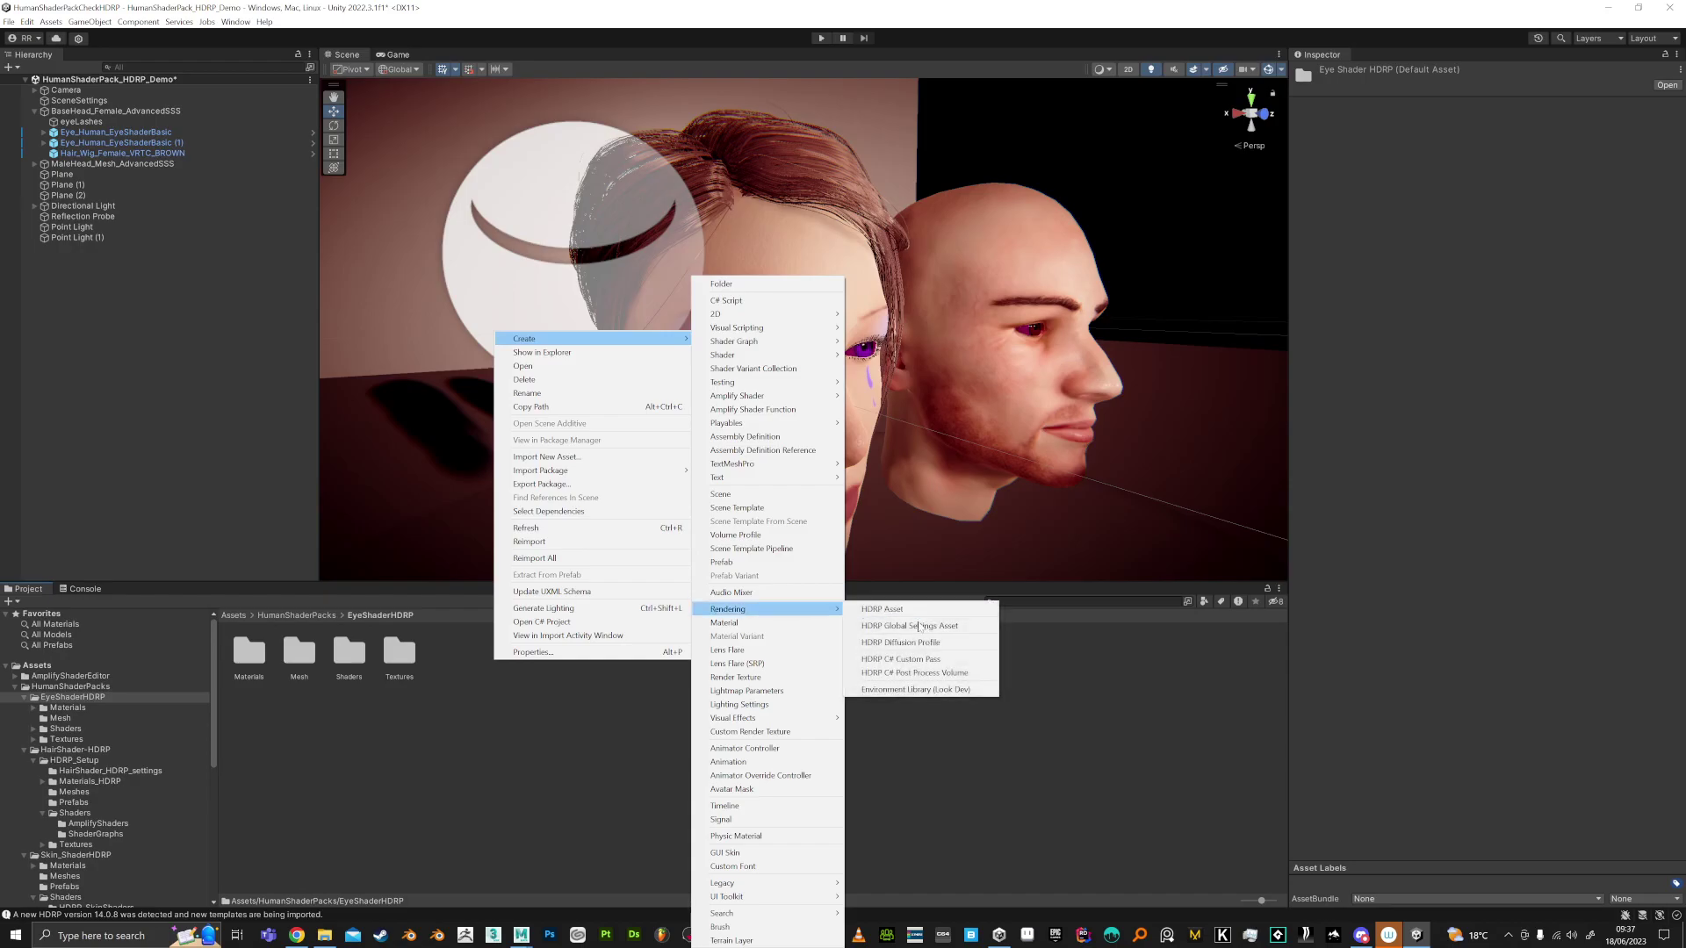
left_click(913, 643)
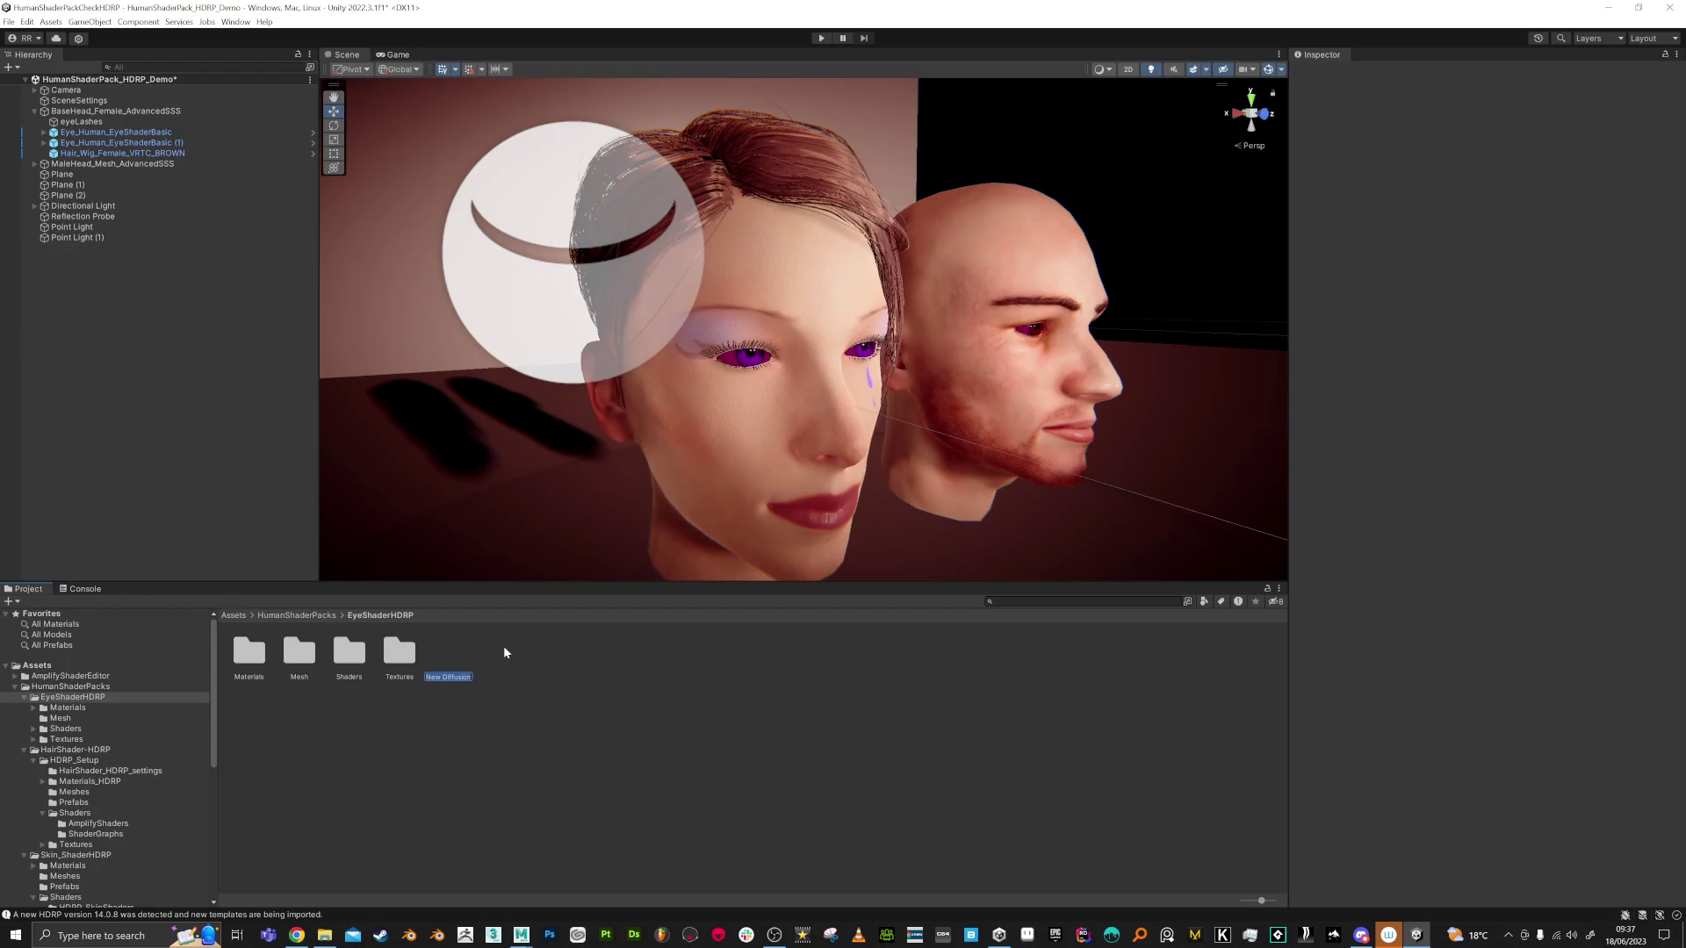
type("Eye_Eye")
key("Return")
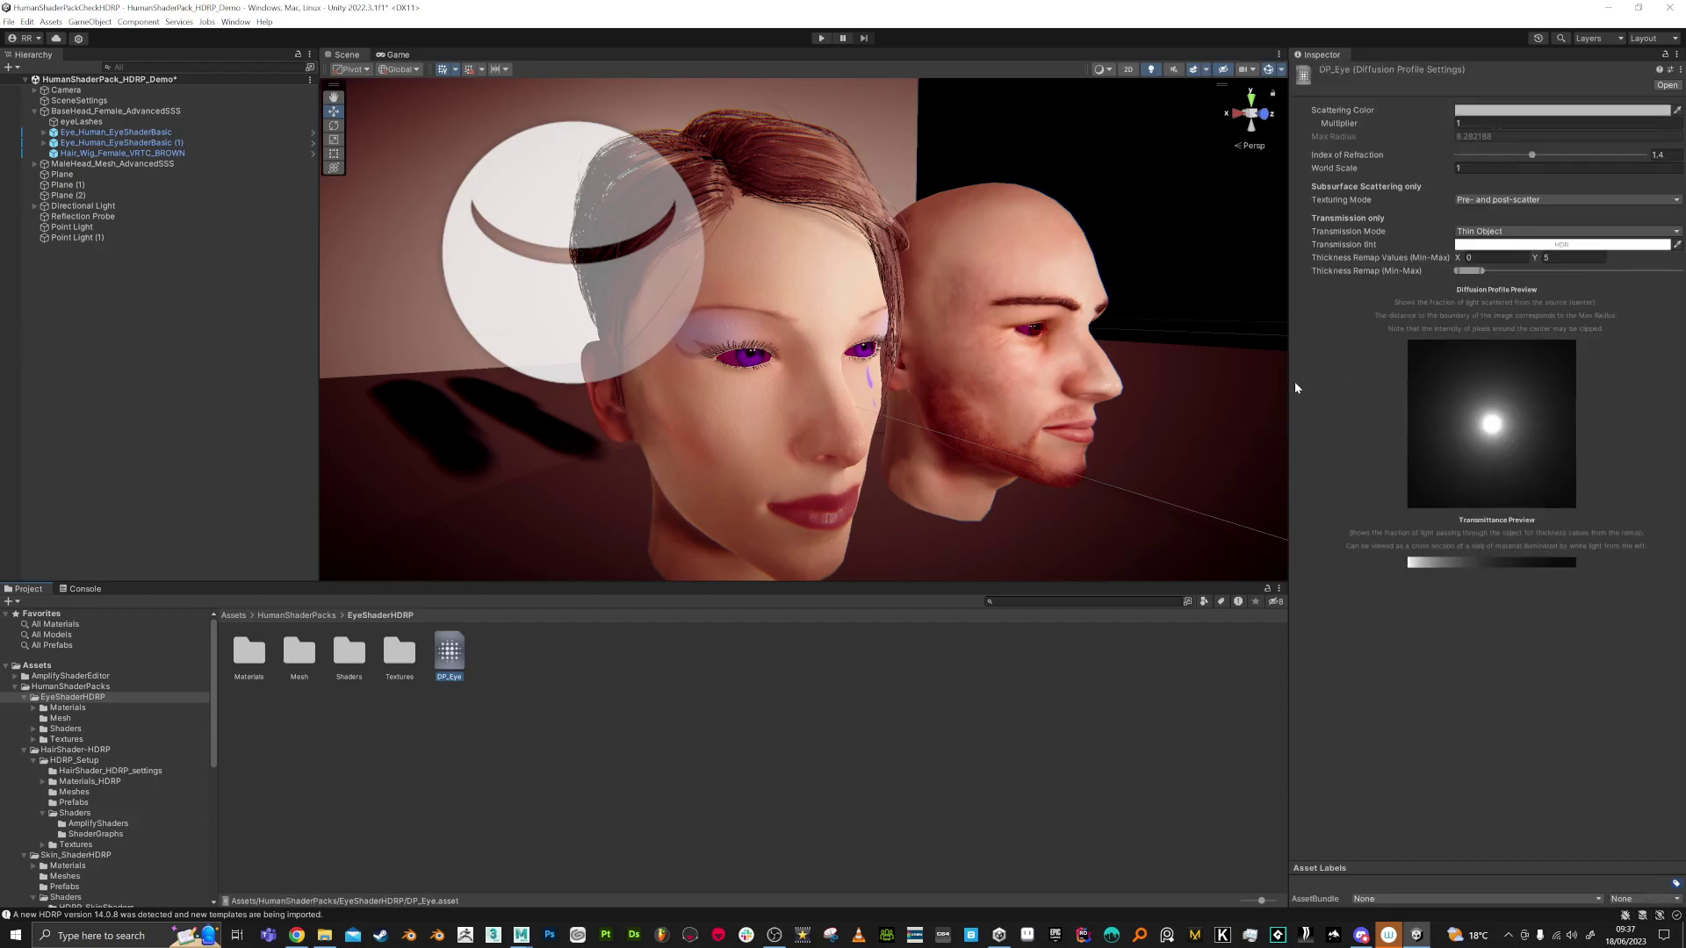
- Assign DP_Eye to the woman's blue eye material and fix the unregistered-profile warning
left_click(729, 366)
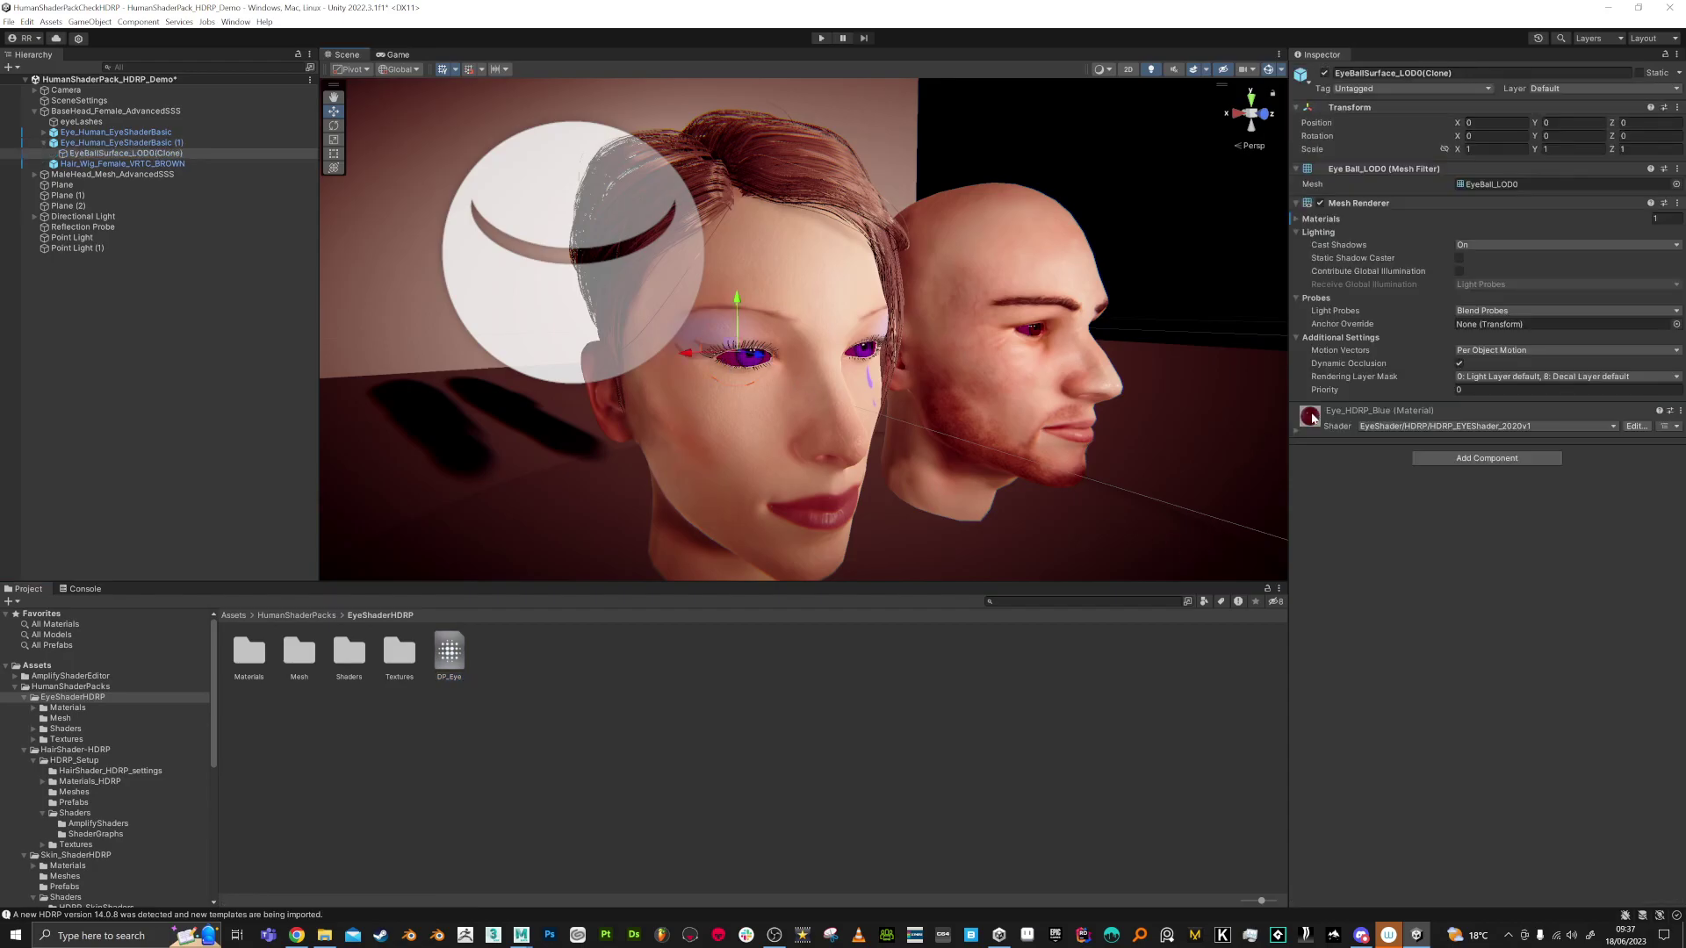
left_click(1295, 428)
scroll(1362, 534, "down", 10)
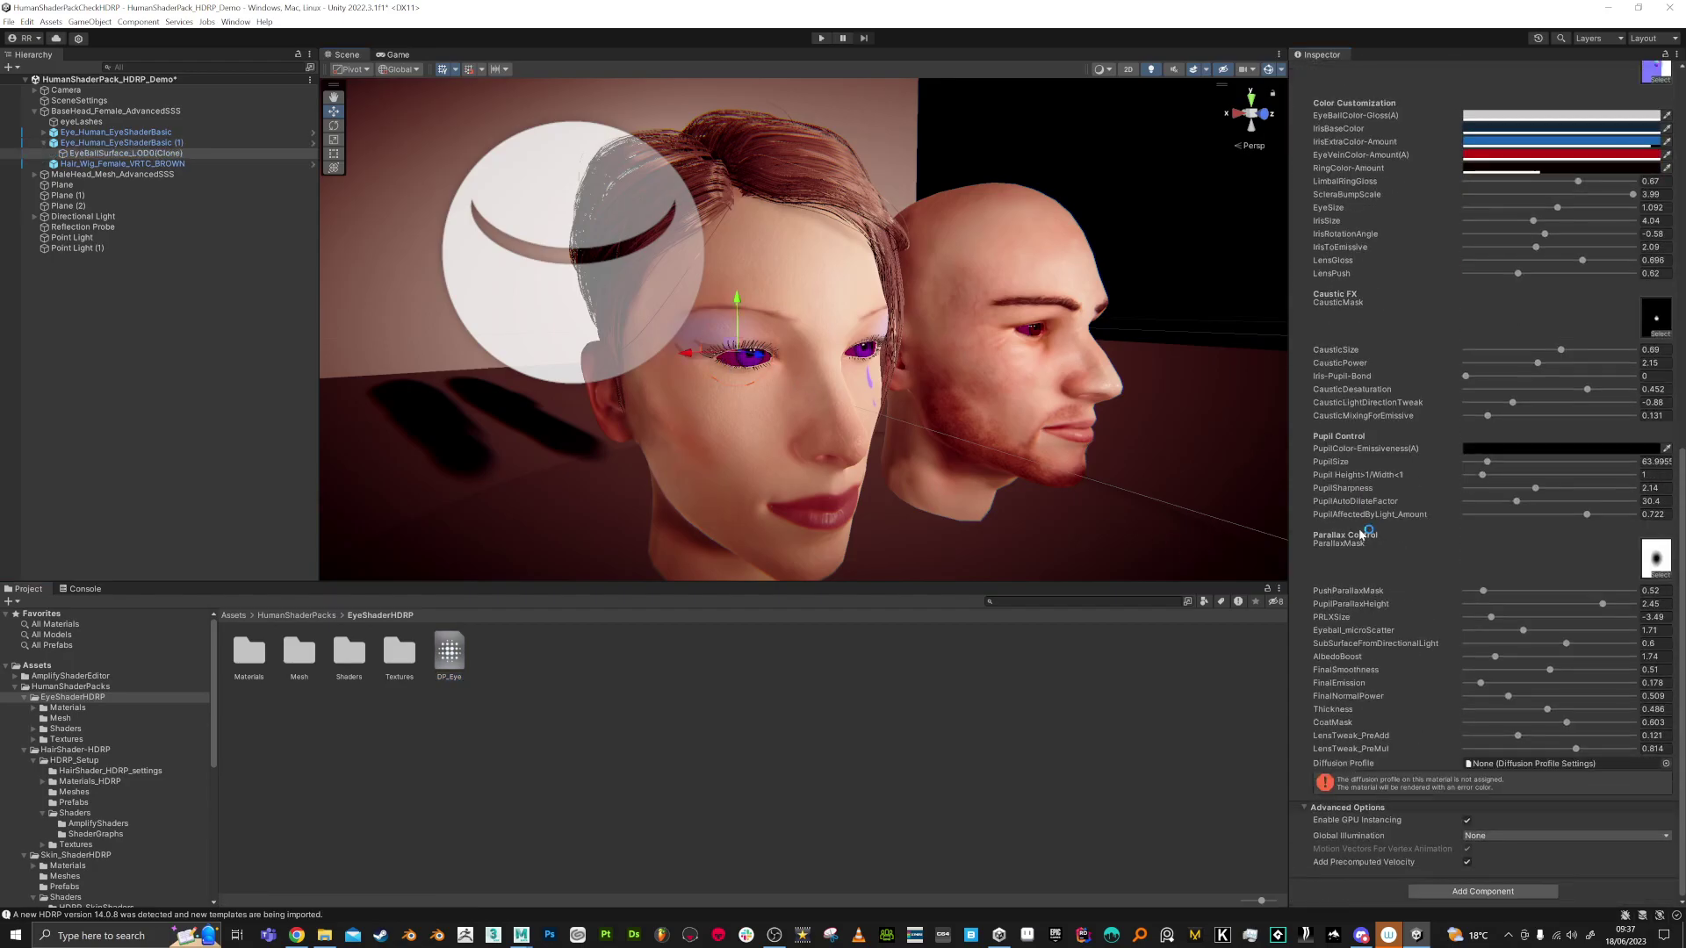
left_click_drag(448, 652, 1506, 767)
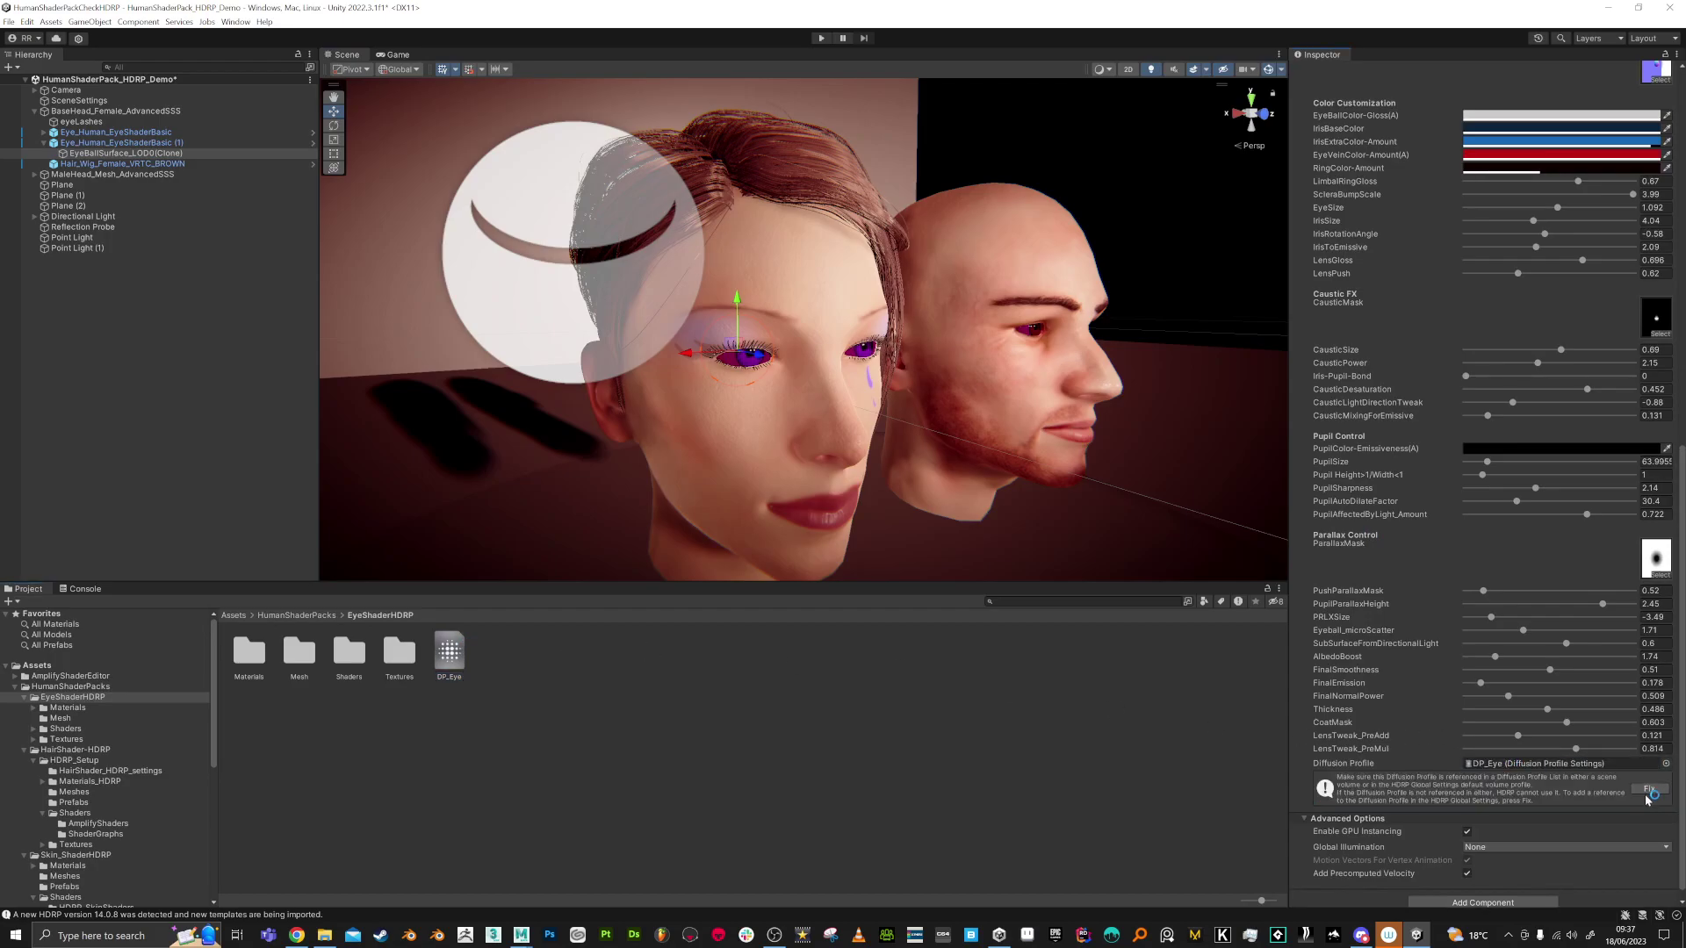
left_click(1648, 791)
- Assign DP_Eye to the man's brown eye material
scroll(921, 353, "up", 2)
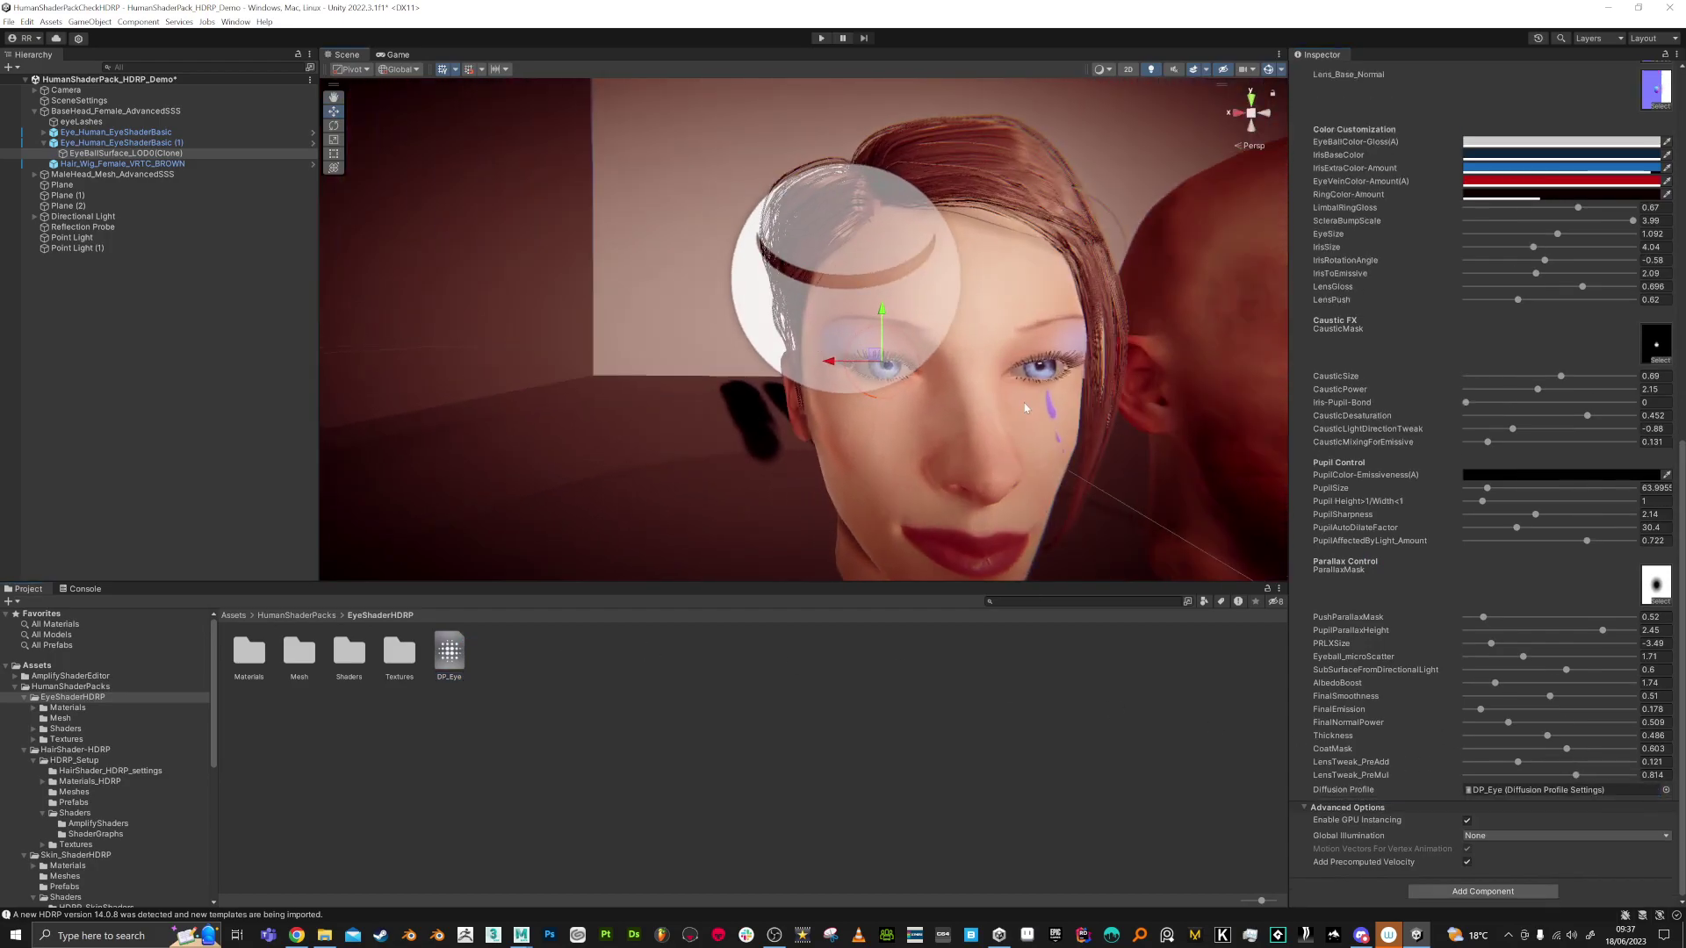
middle_click_drag(1026, 408, 639, 413)
left_click(991, 360)
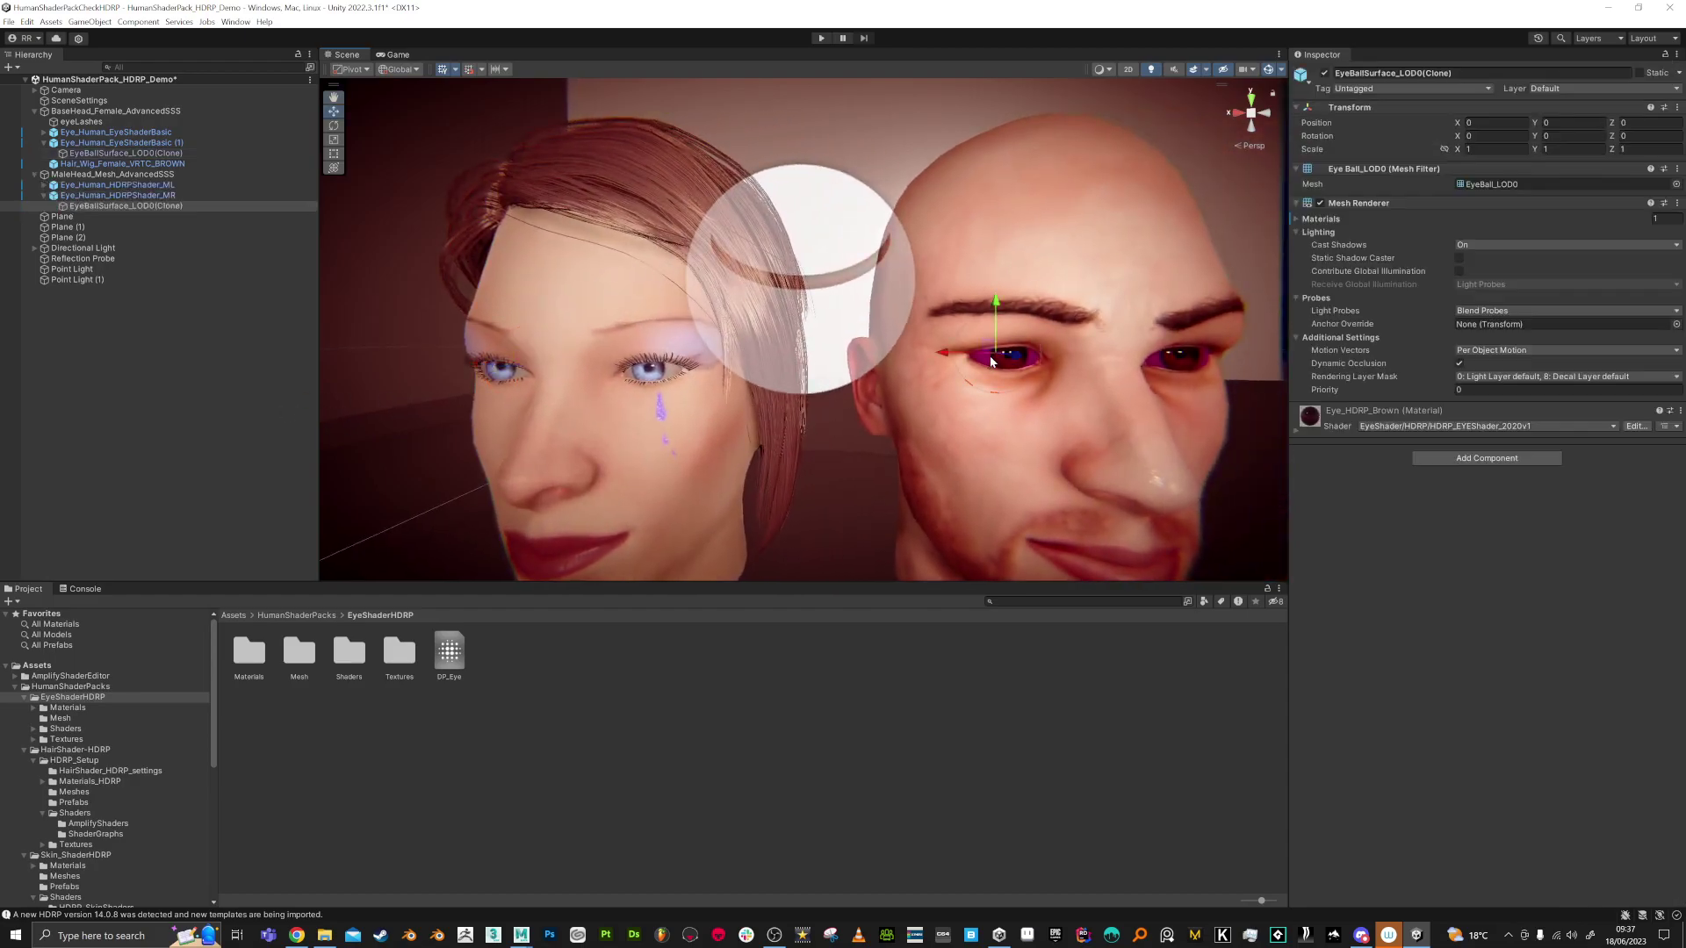
left_click(1297, 430)
scroll(1484, 527, "down", 10)
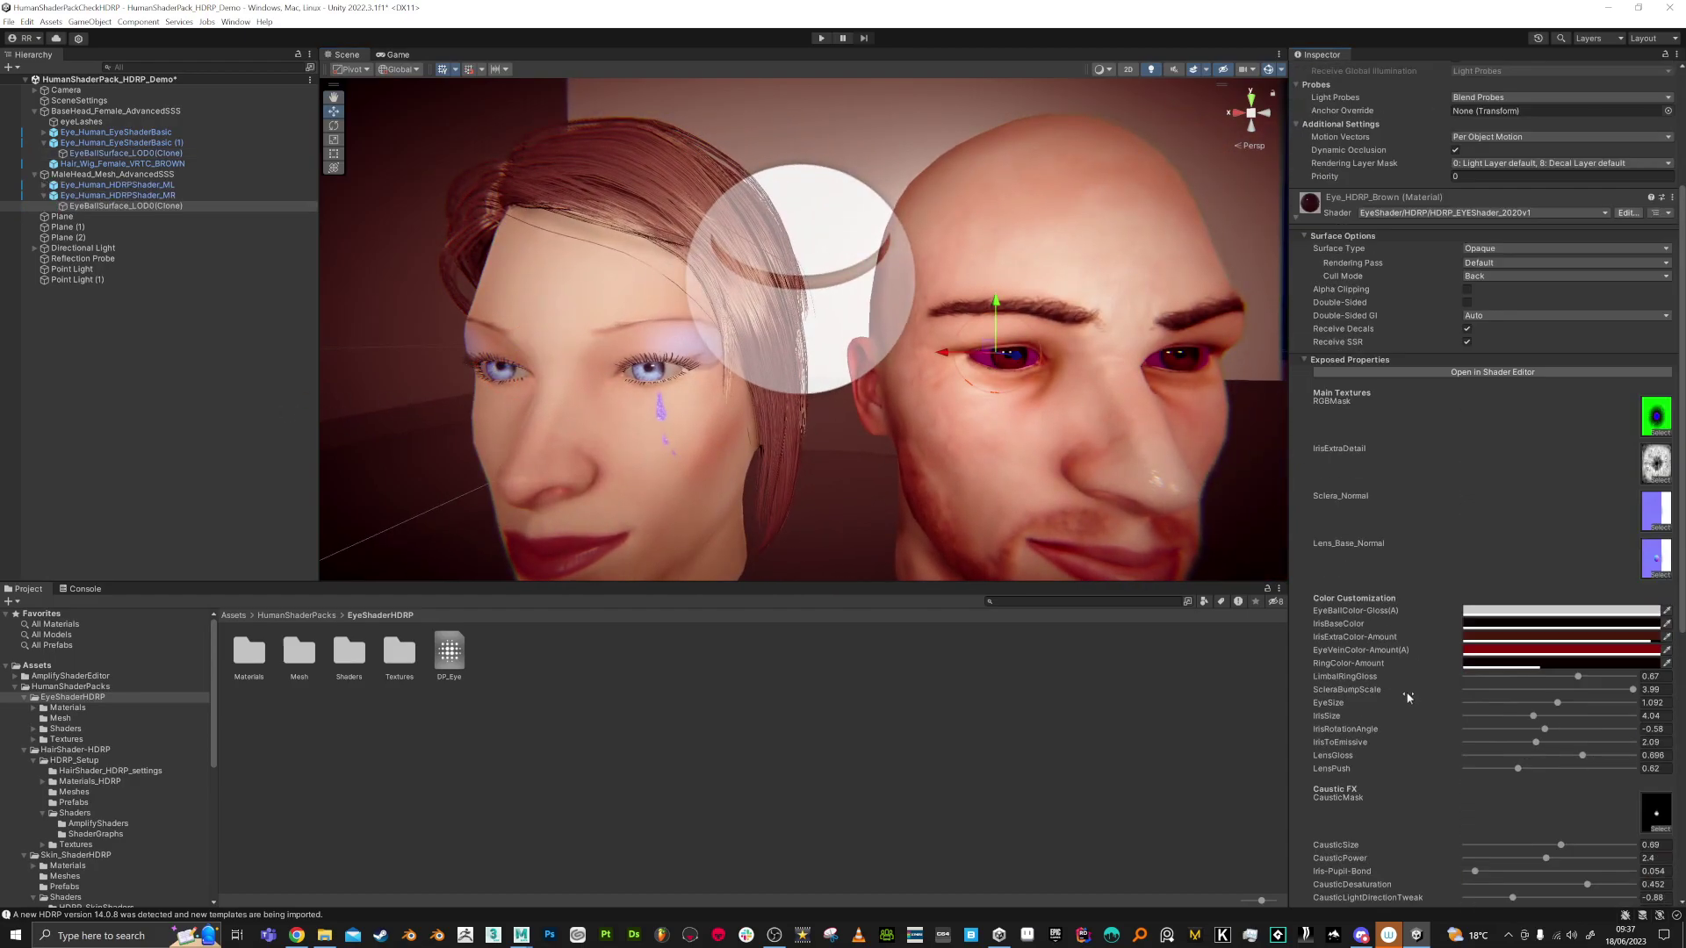
left_click_drag(449, 651, 1555, 768)
- Save the scene with both eye materials updated
left_click_drag(918, 455, 878, 456, "alt")
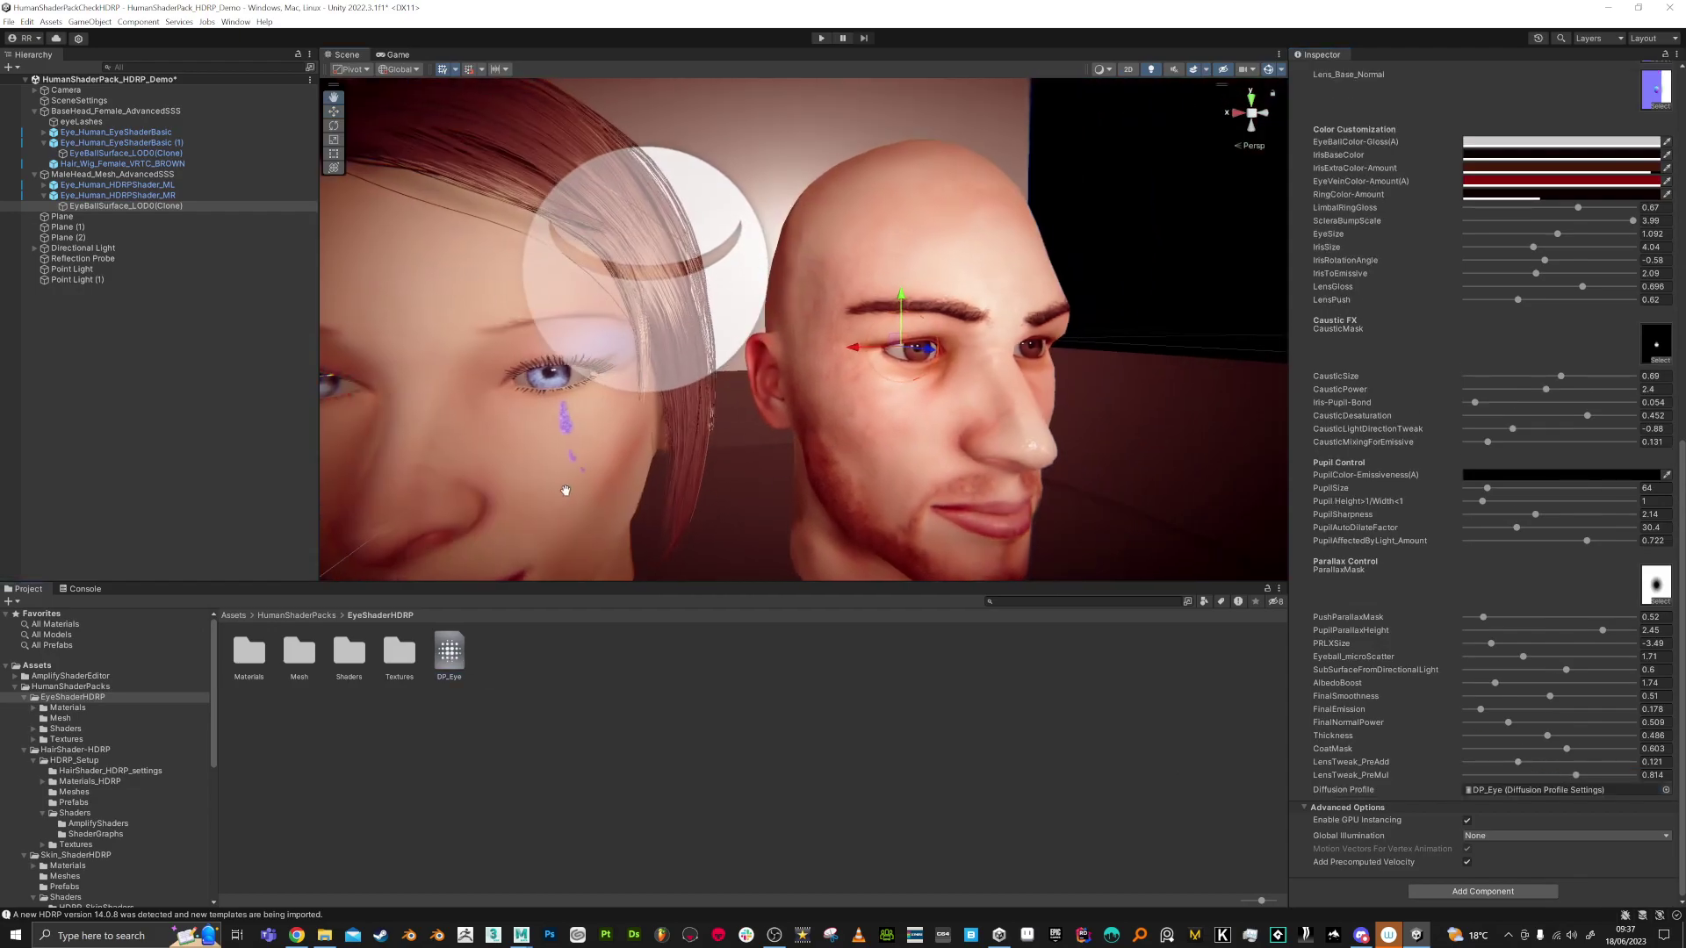
scroll(698, 483, "up", 3)
key("ctrl+s")
scroll(835, 477, "down", 6)
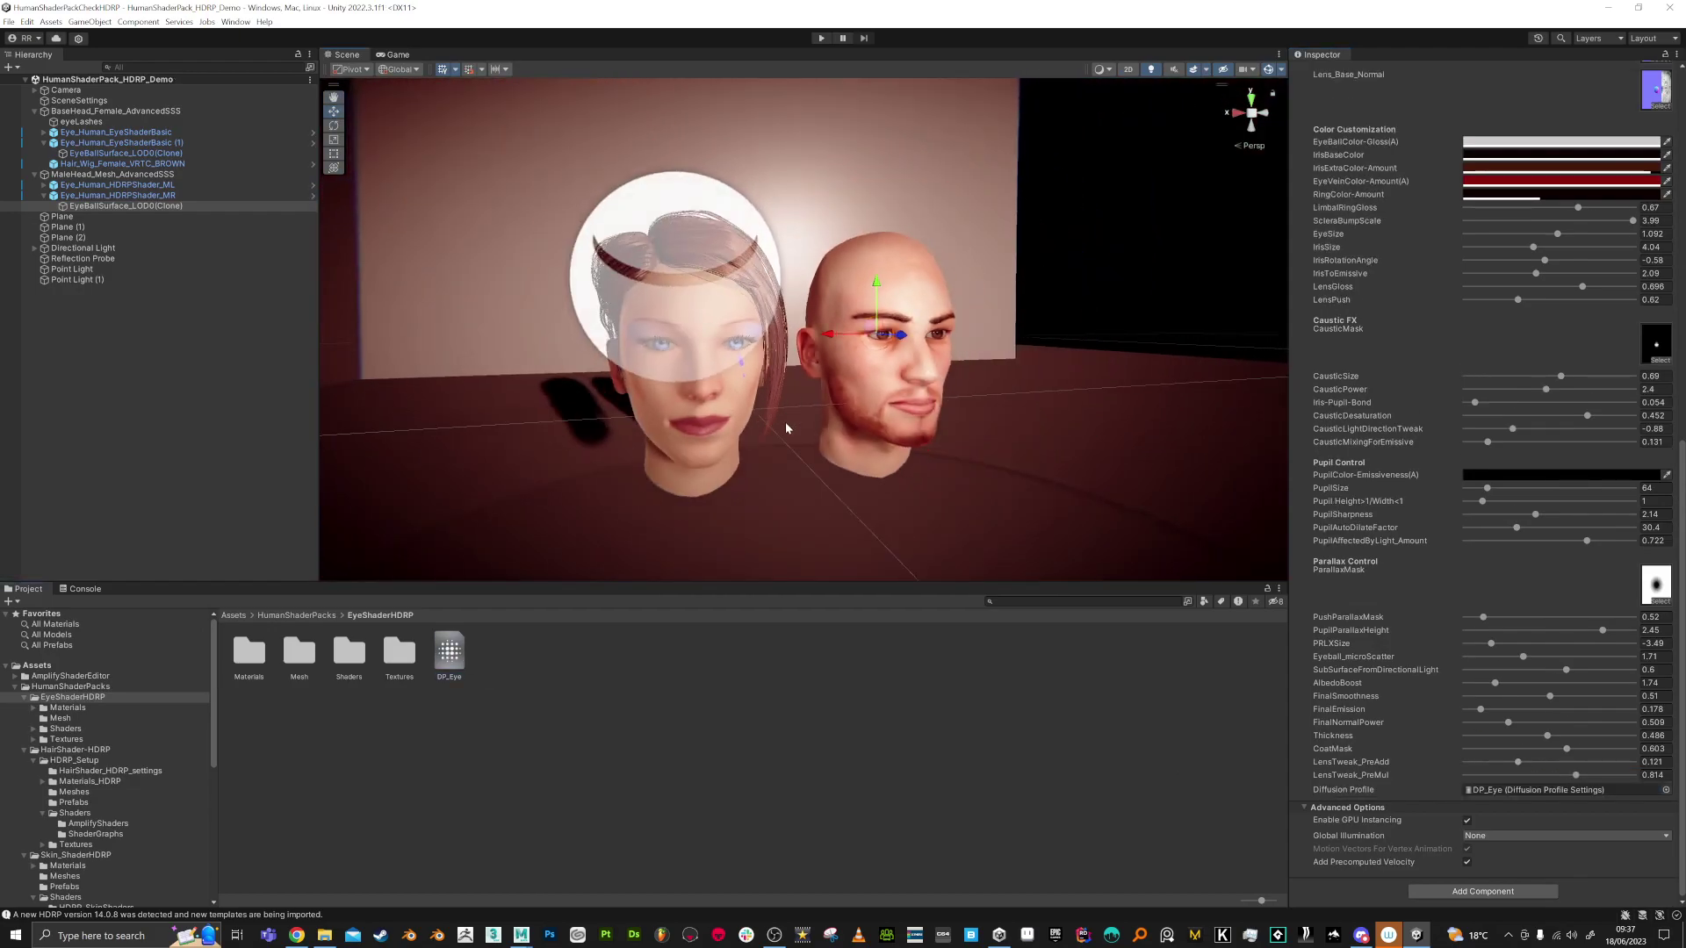
- Shrink the scene's 3D gizmo icons and open the Skin_ShaderHDRP folder
left_click(1103, 69)
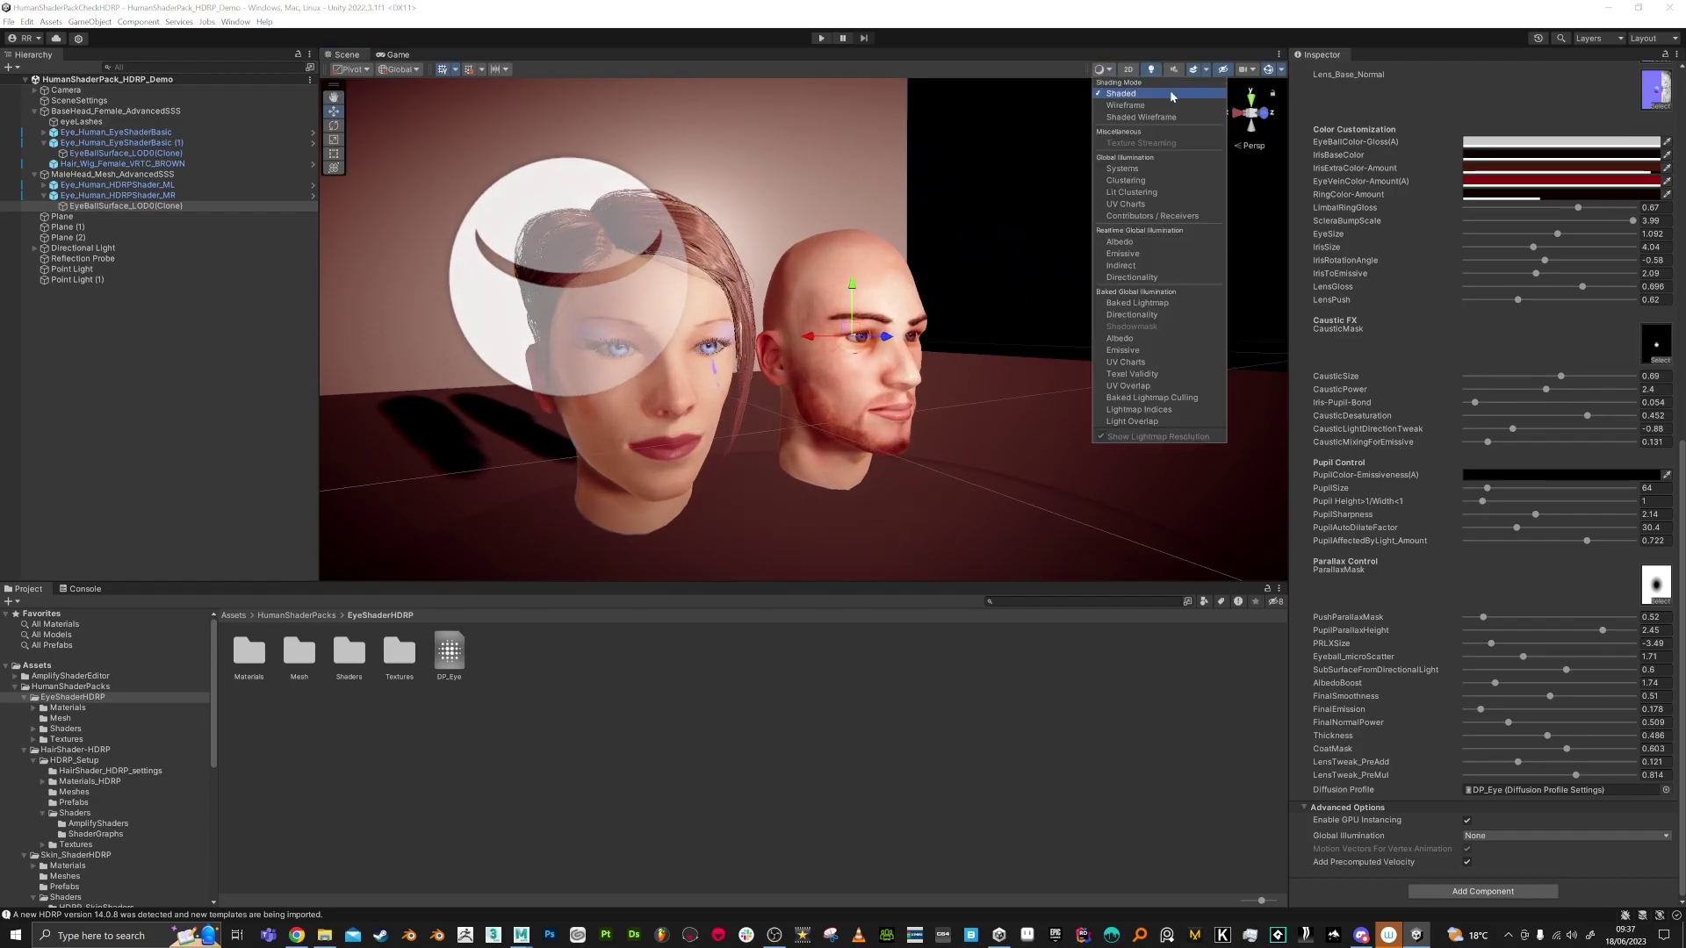
left_click(1282, 70)
left_click_drag(1395, 94, 1386, 92)
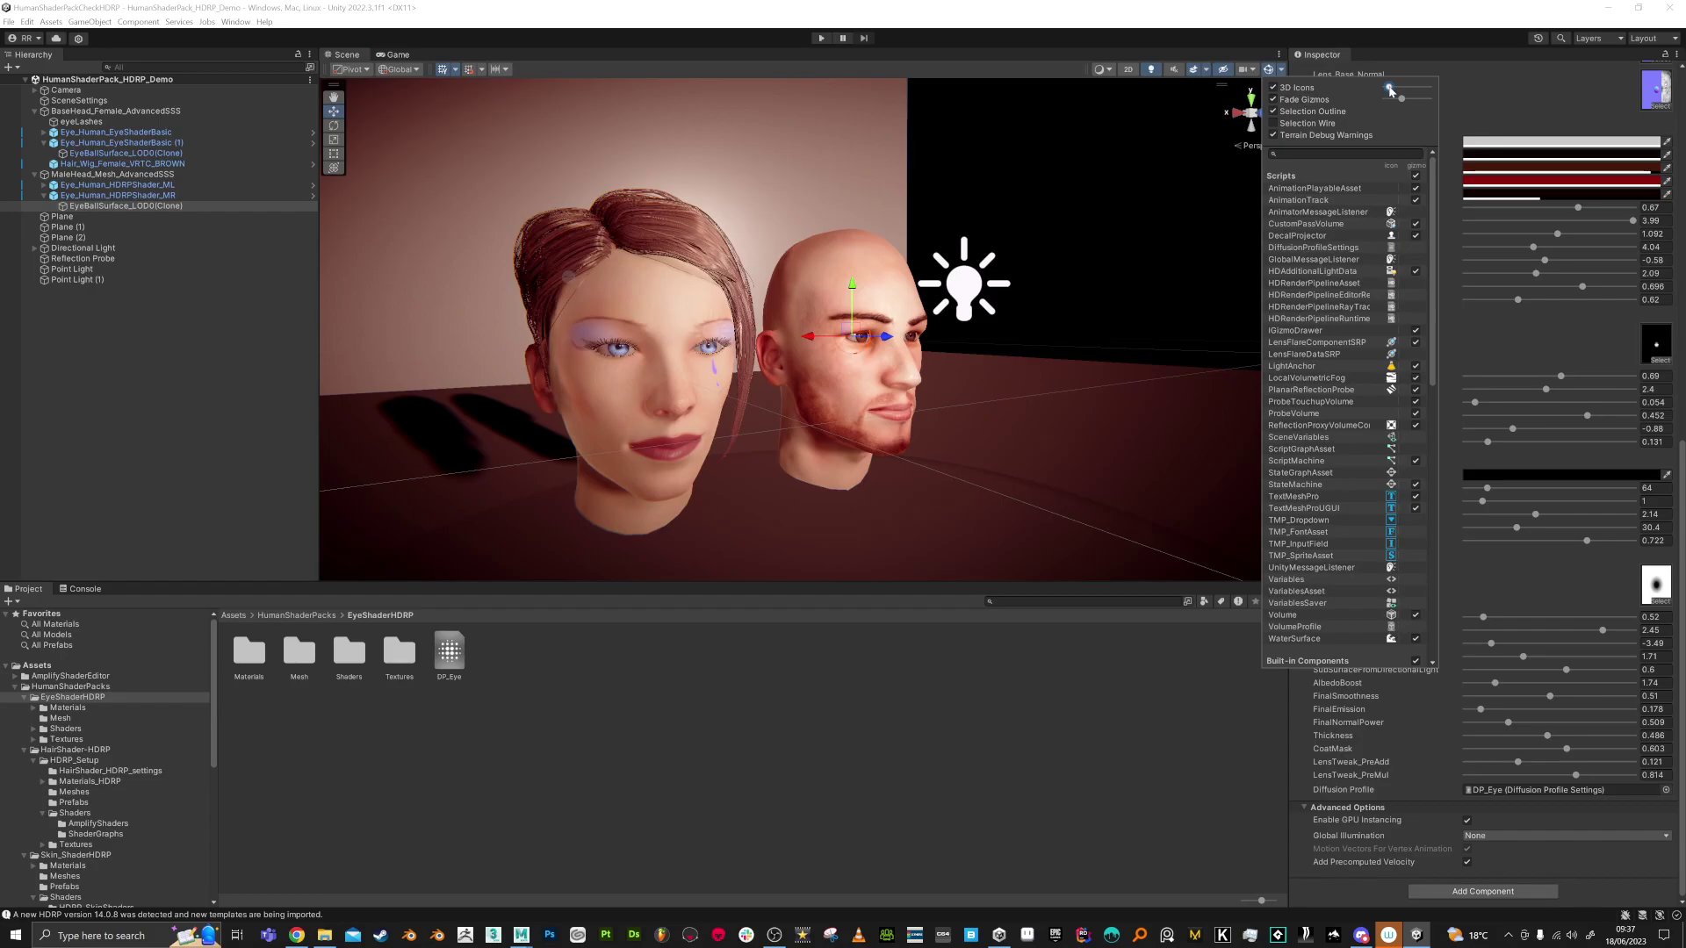
left_click(770, 666)
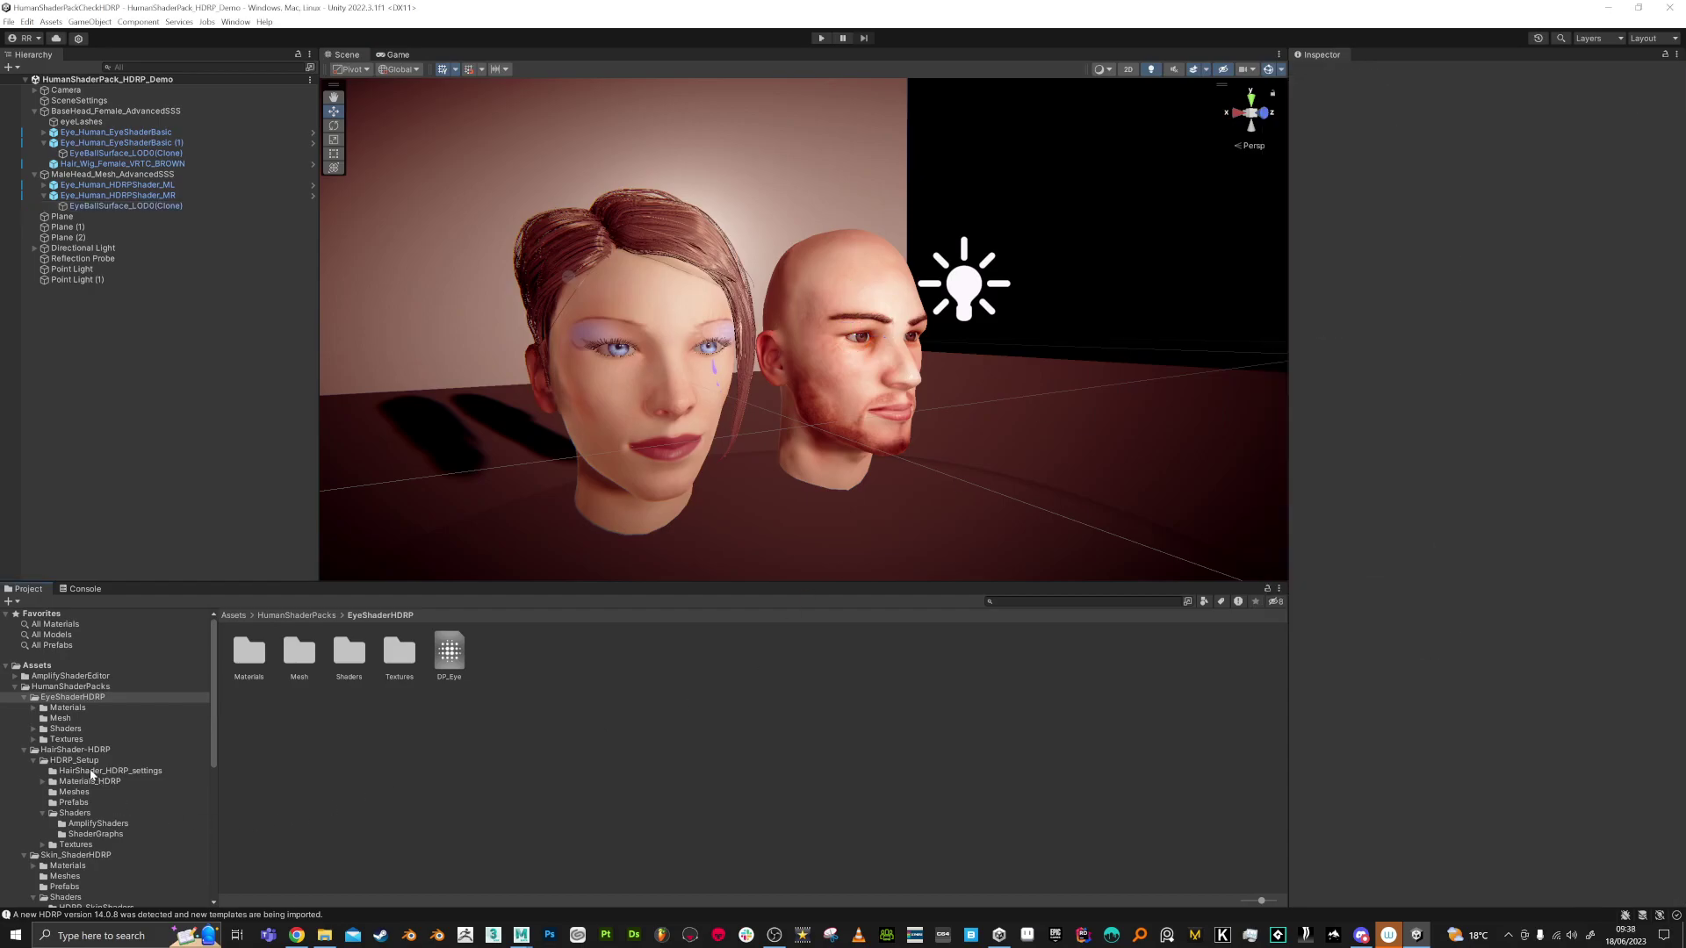
scroll(86, 764, "down", 1)
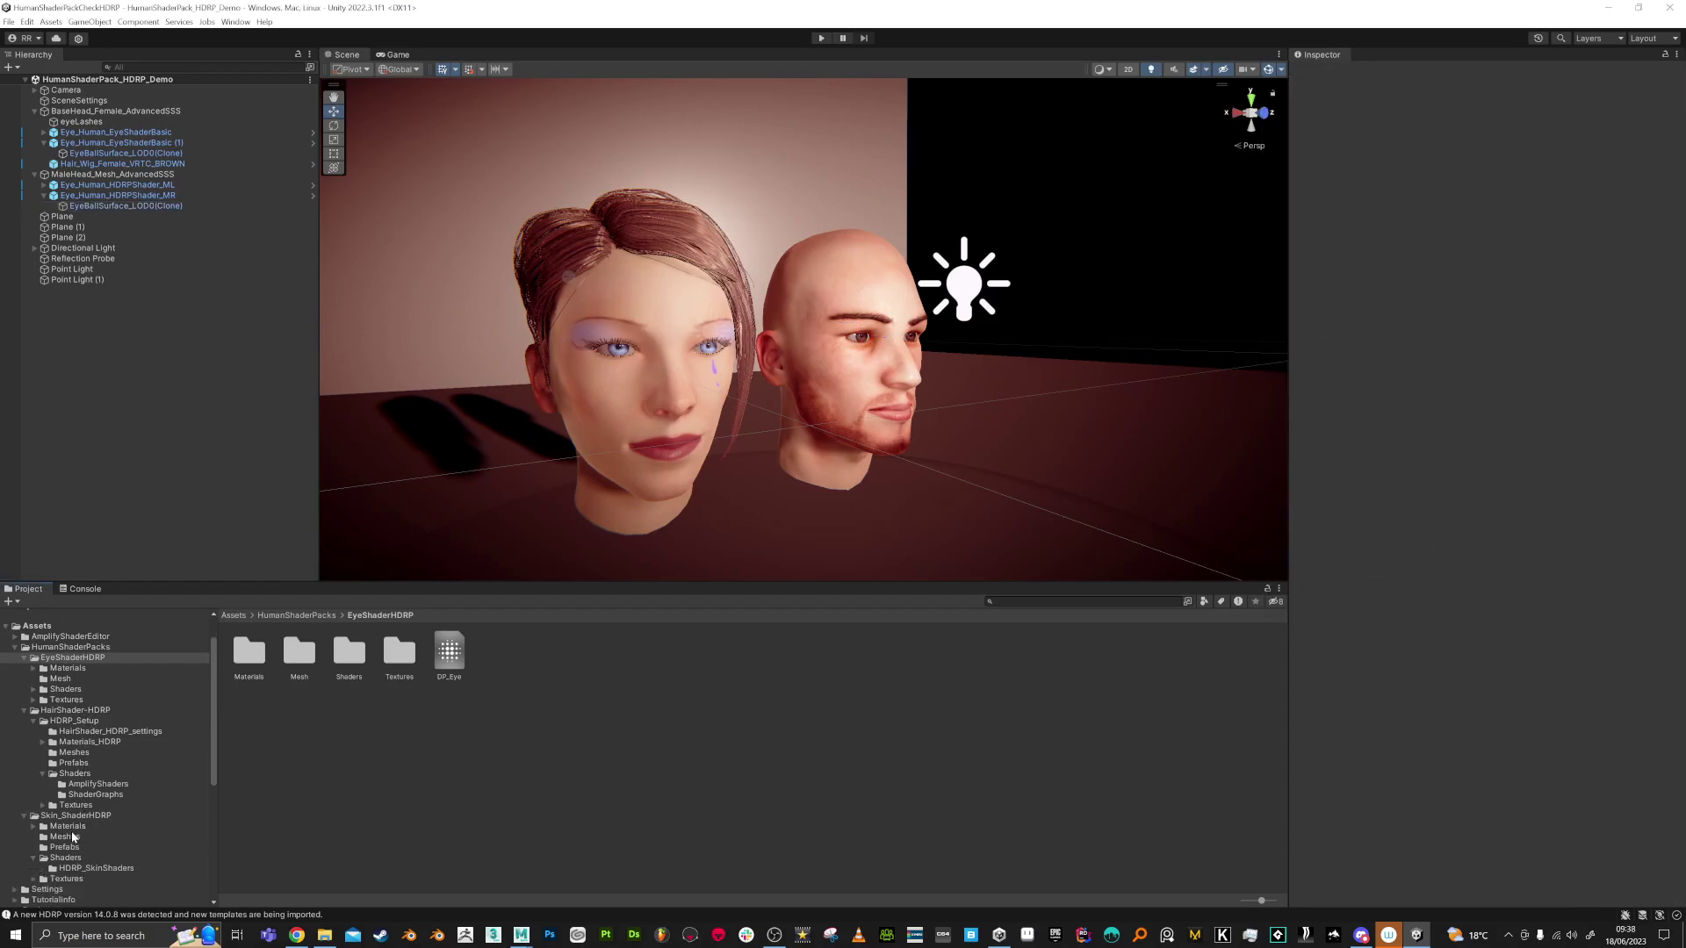
left_click(63, 818)
- Set DP_Skin's Transmission Mode to Thick Object with a 2.88–14.24 Thickness Remap
left_click(499, 659)
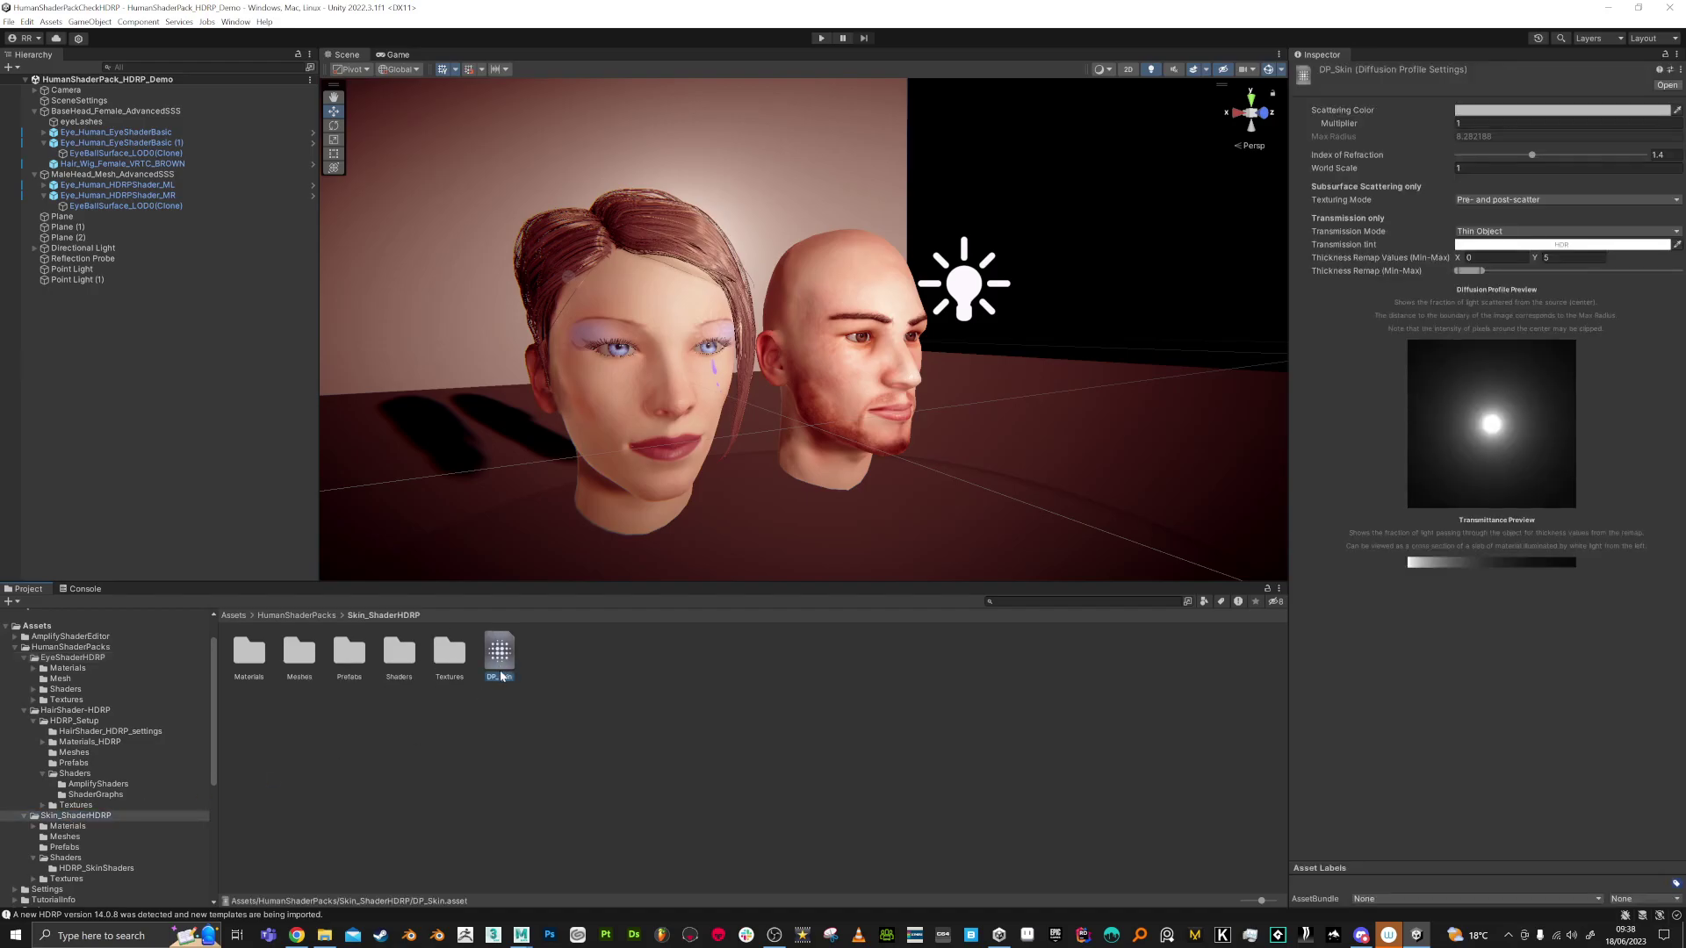
scroll(1035, 265, "up", 5)
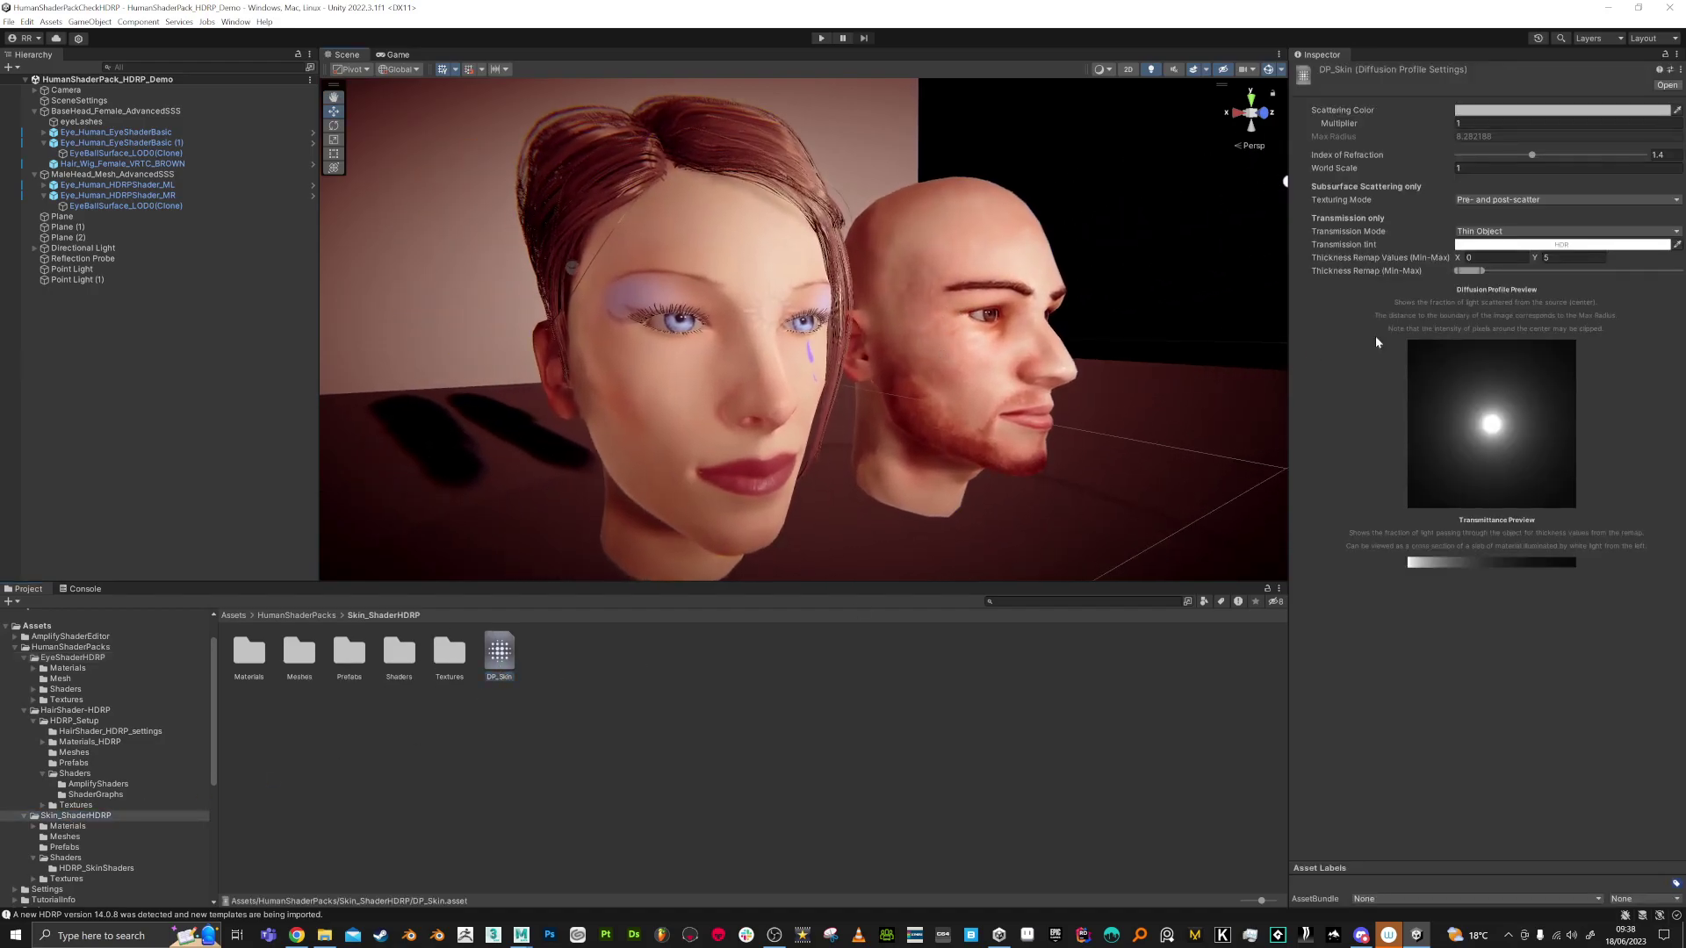
mouse_move(1469, 270)
left_mouse_down()
mouse_move(1449, 274)
mouse_move(1581, 272)
mouse_move(1498, 275)
left_mouse_up()
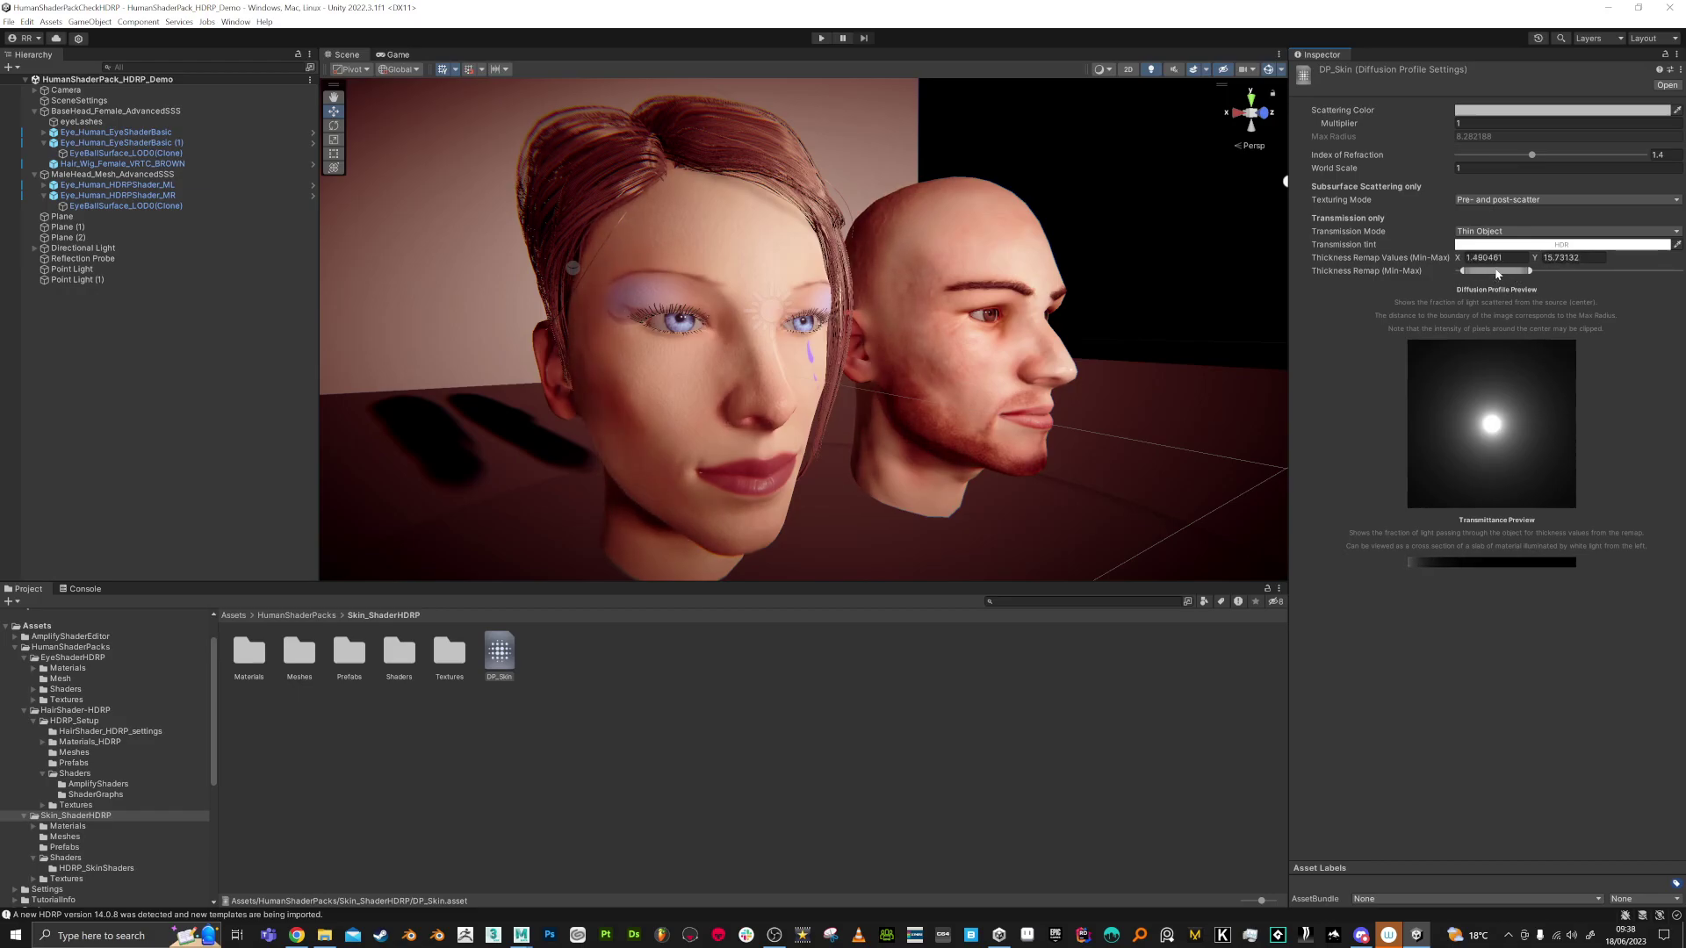
left_click(1486, 232)
left_click(1484, 249)
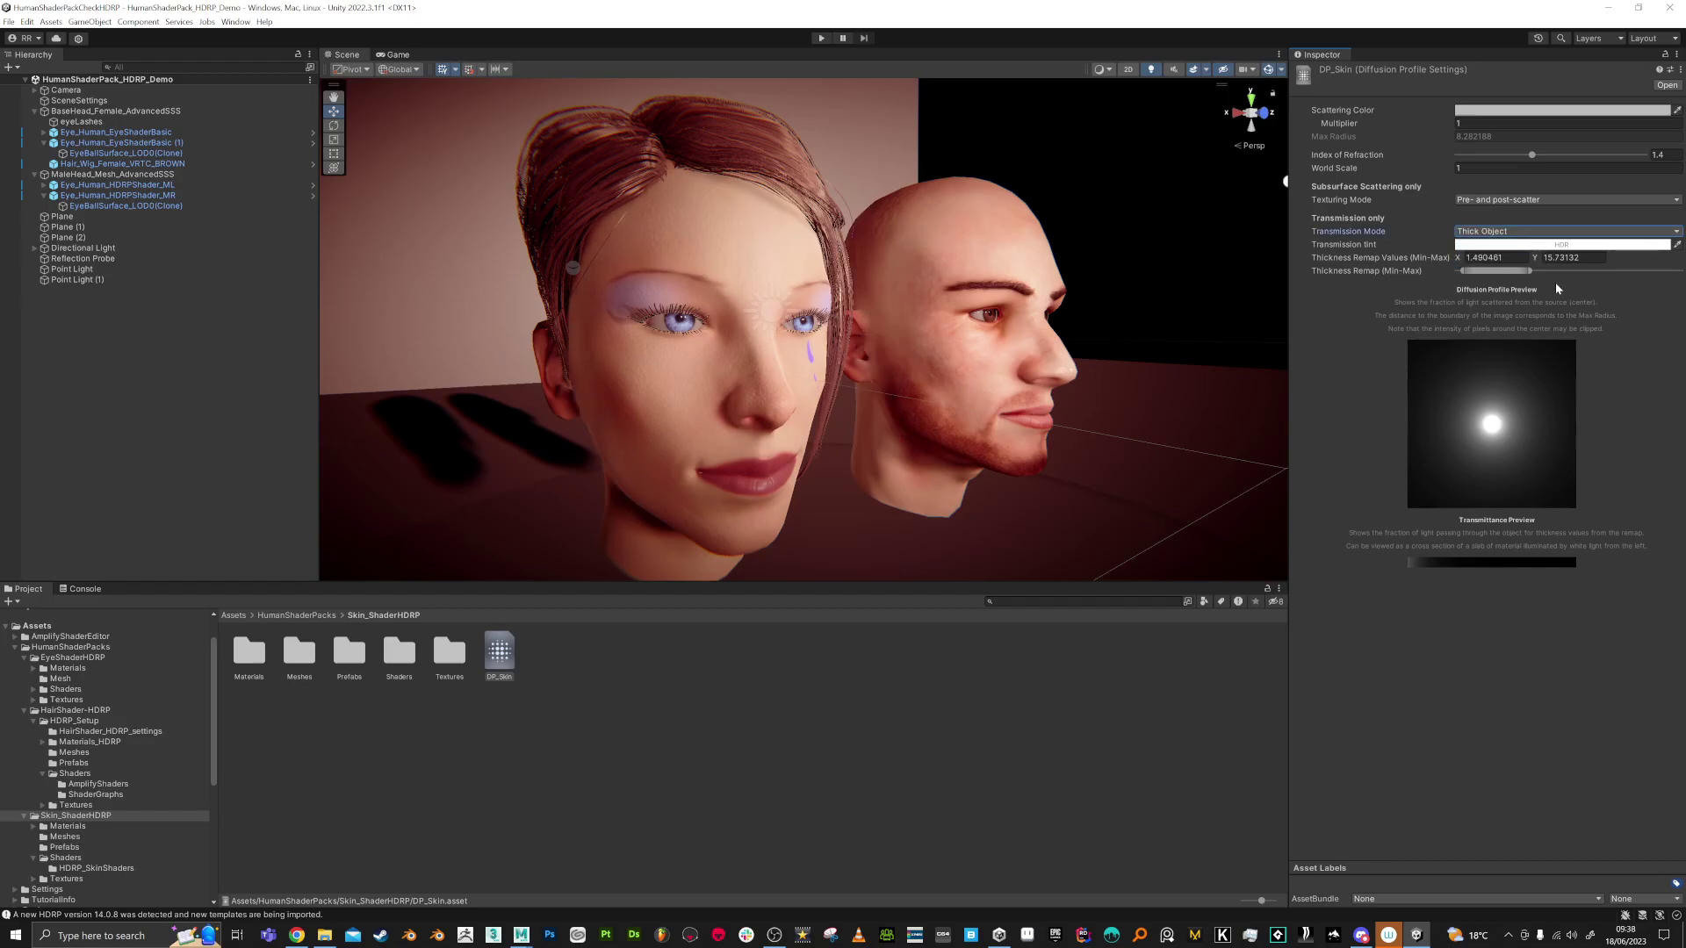
left_click_drag(1529, 272, 1497, 273)
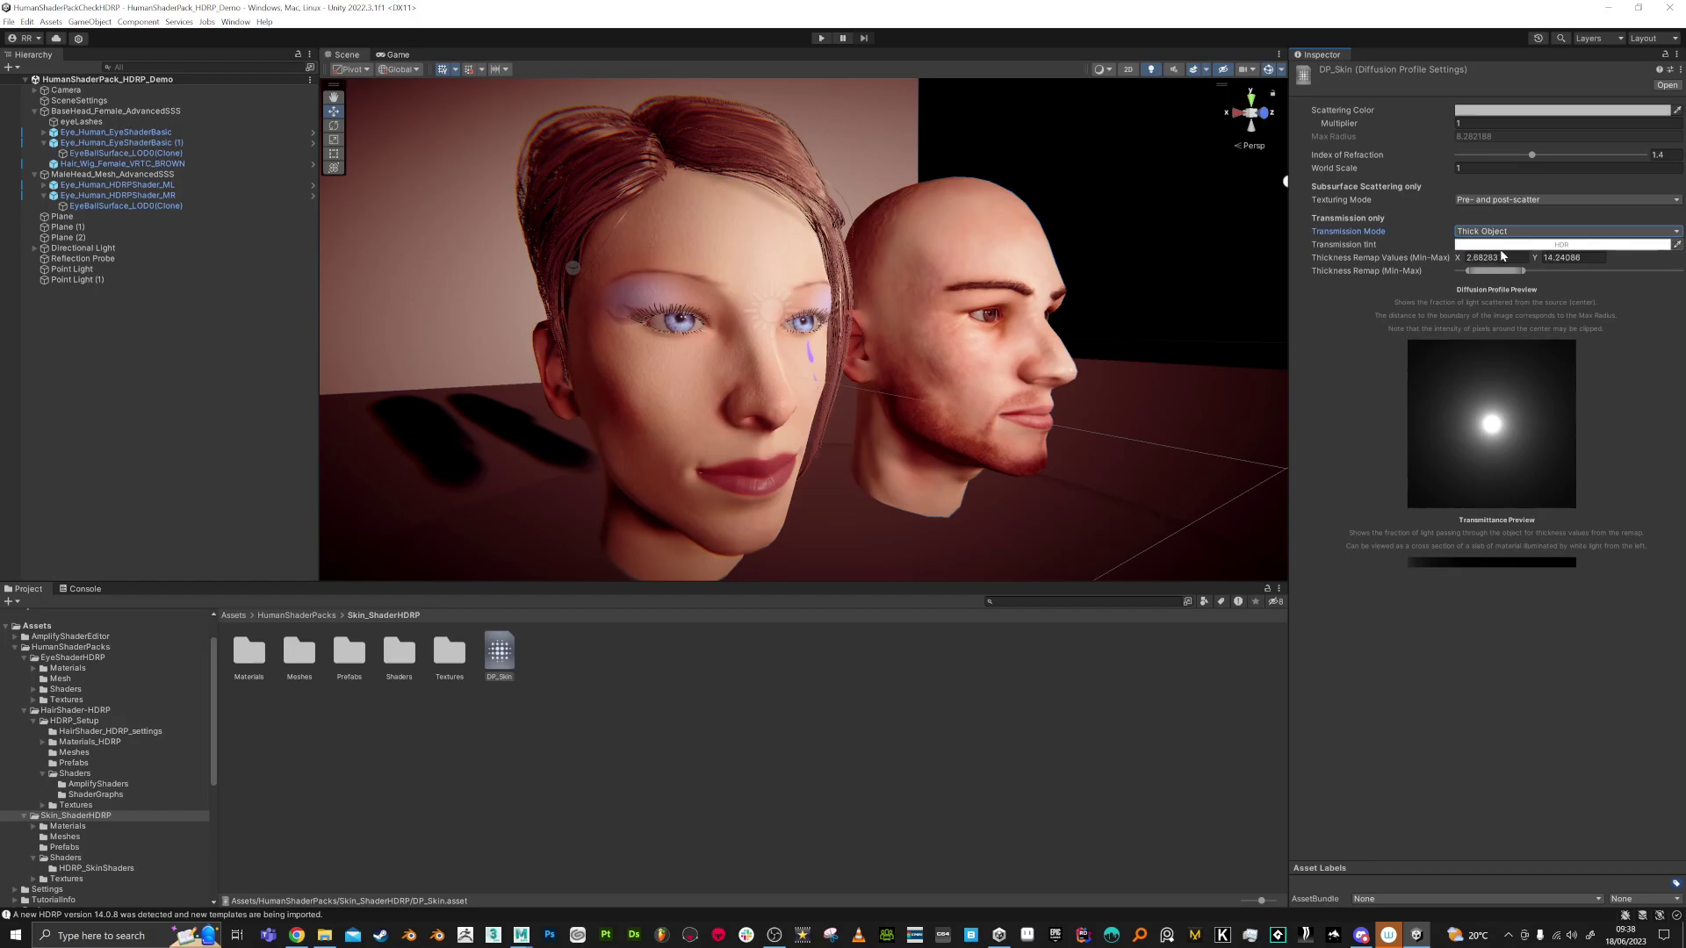
- Give the transmission a pale pink tint and set Index of Refraction to 1.552
left_click(1512, 245)
mouse_move(1586, 347)
left_mouse_down()
mouse_move(1595, 335)
mouse_move(1556, 324)
mouse_move(1633, 322)
mouse_move(1642, 347)
mouse_move(1631, 316)
left_mouse_up()
left_click(1647, 242)
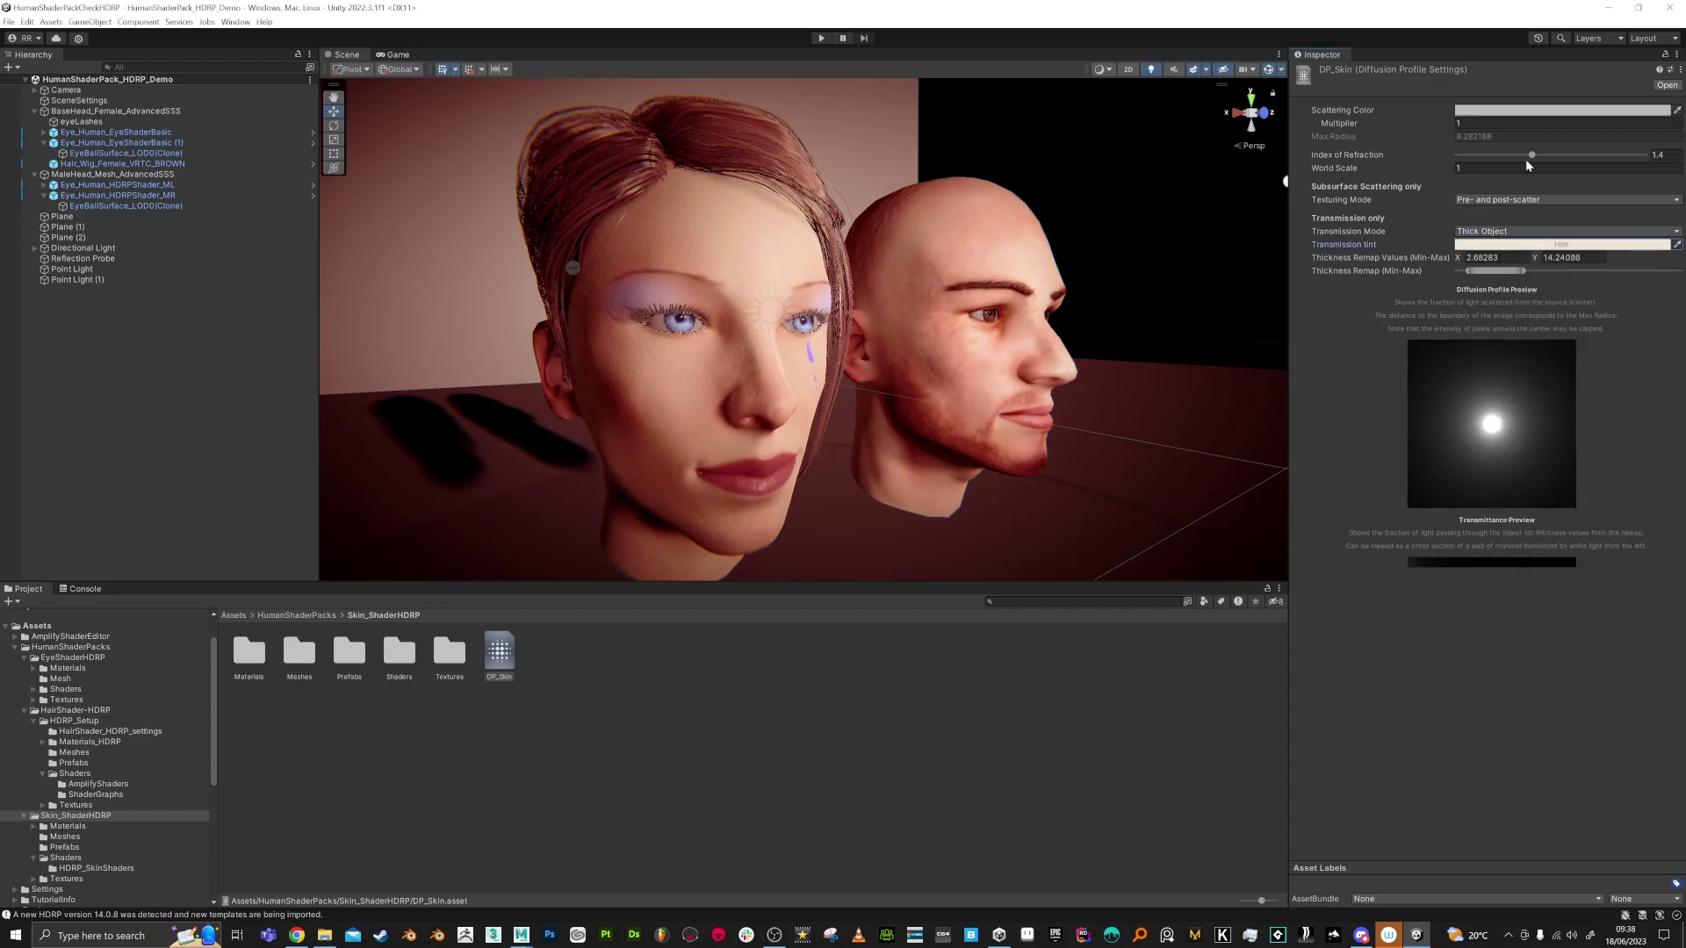
mouse_move(1531, 158)
left_mouse_down()
mouse_move(1482, 159)
mouse_move(1595, 160)
mouse_move(1554, 165)
mouse_move(1640, 195)
mouse_move(1644, 182)
mouse_move(1654, 255)
mouse_move(1514, 160)
mouse_move(1655, 167)
mouse_move(1559, 166)
mouse_move(1539, 211)
mouse_move(1595, 191)
mouse_move(1567, 182)
mouse_move(1556, 246)
mouse_move(1593, 264)
mouse_move(1572, 217)
mouse_move(1583, 199)
left_mouse_up()
- Set DP_Skin's Scattering Color to 9FB7BF and raise its scattering Multiplier
left_click(1553, 112)
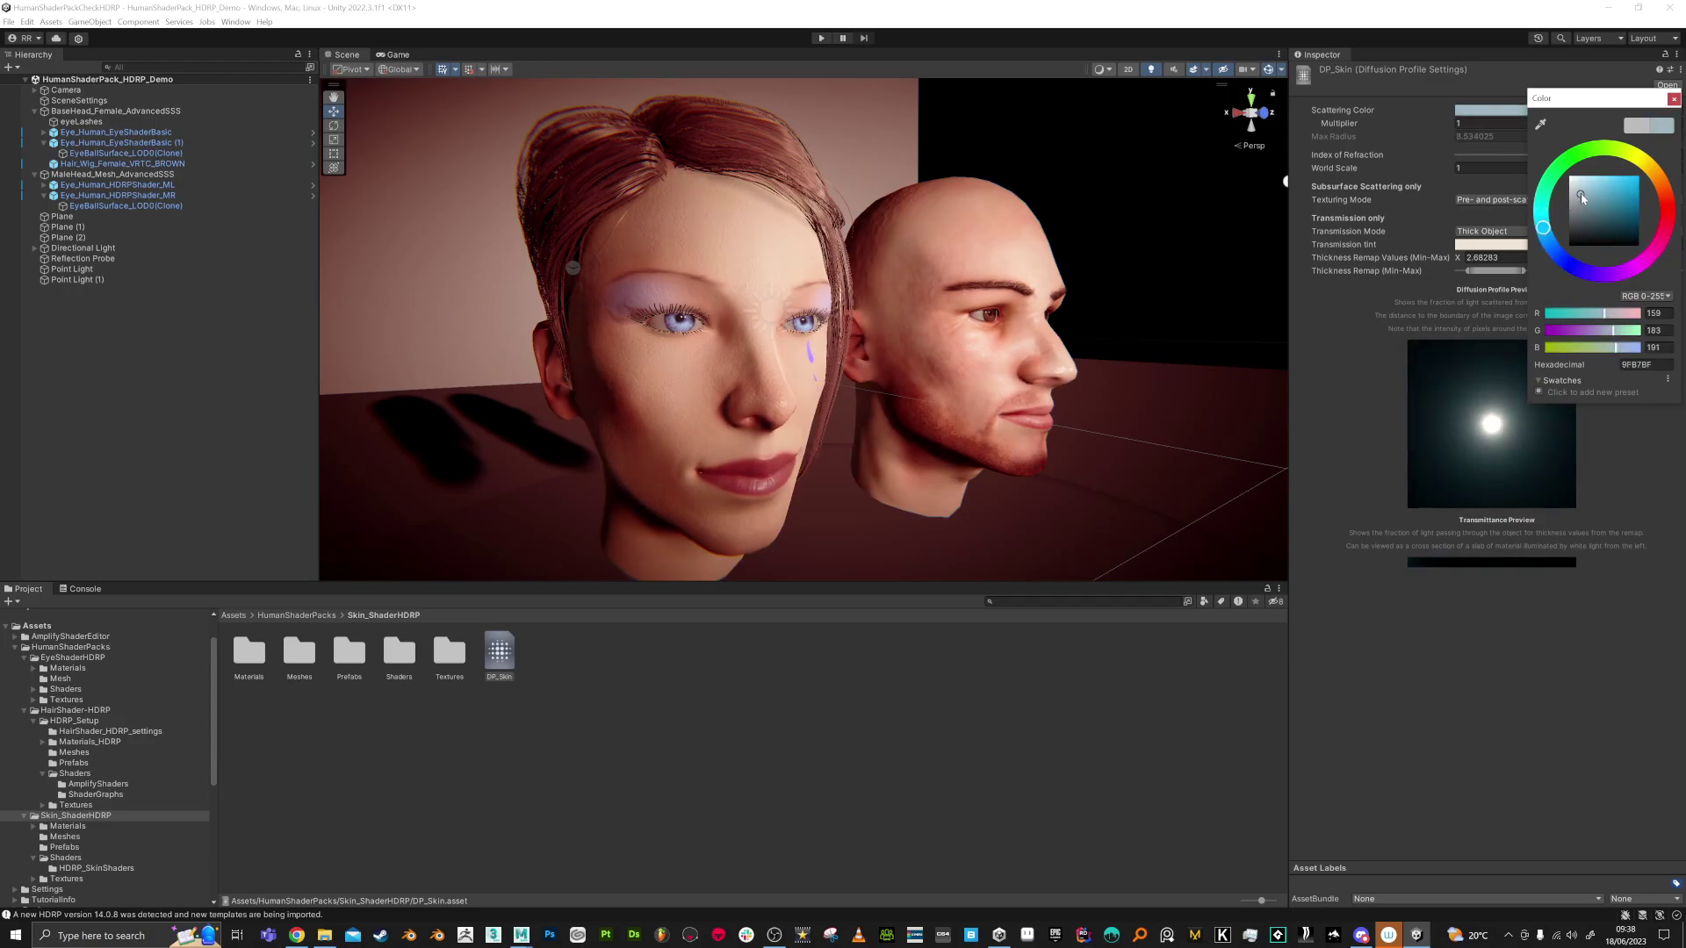
left_click(1673, 100)
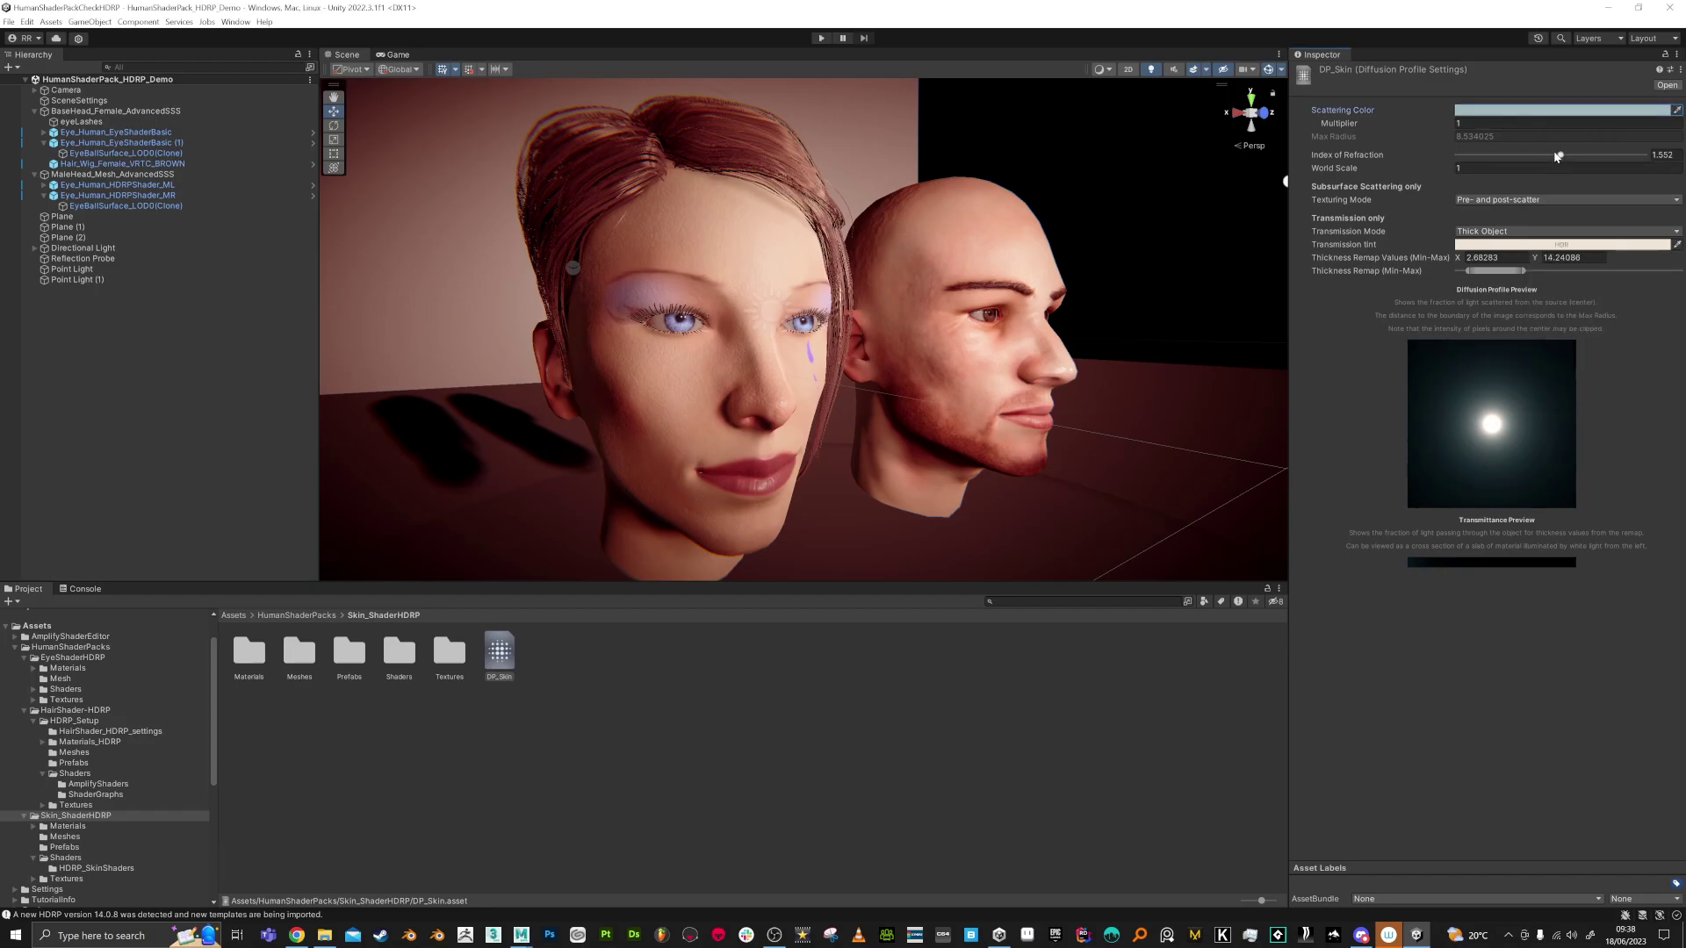
mouse_move(1354, 124)
left_mouse_down()
mouse_move(1621, 123)
mouse_move(1354, 126)
mouse_move(1369, 132)
left_mouse_up()
- Orbit and zoom around both heads to inspect the new skin shading, then clear the selection
left_click_drag(791, 369, 843, 378, "alt")
scroll(862, 490, "down", 5)
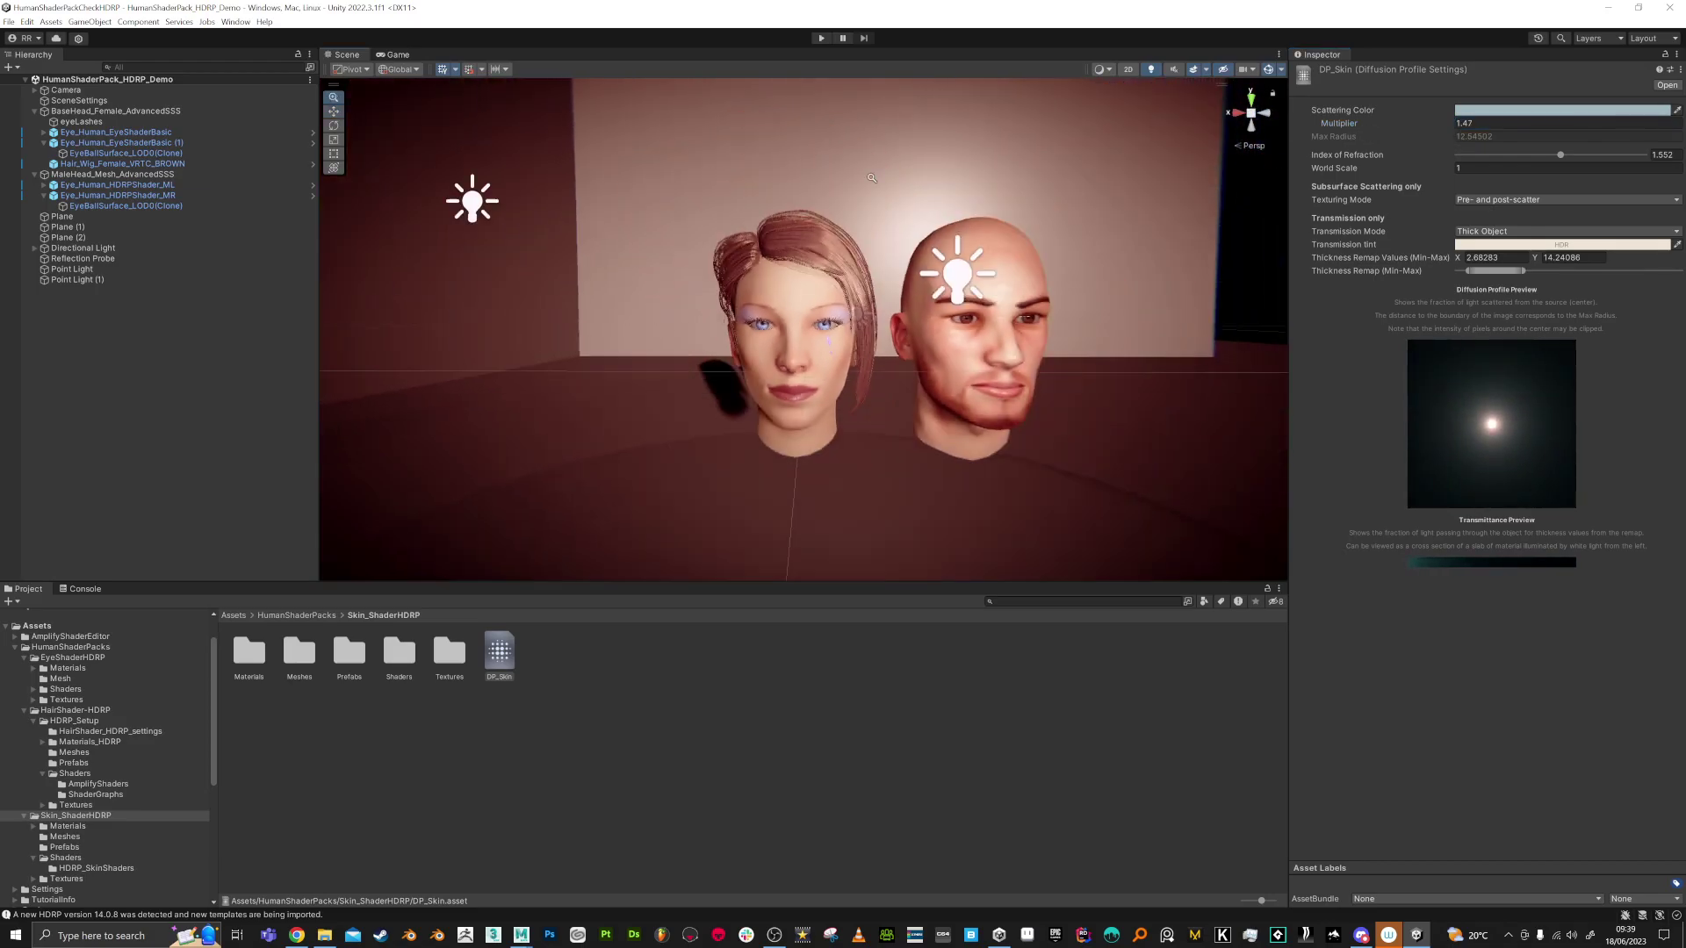
scroll(862, 490, "up", 3)
scroll(862, 490, "up", 10)
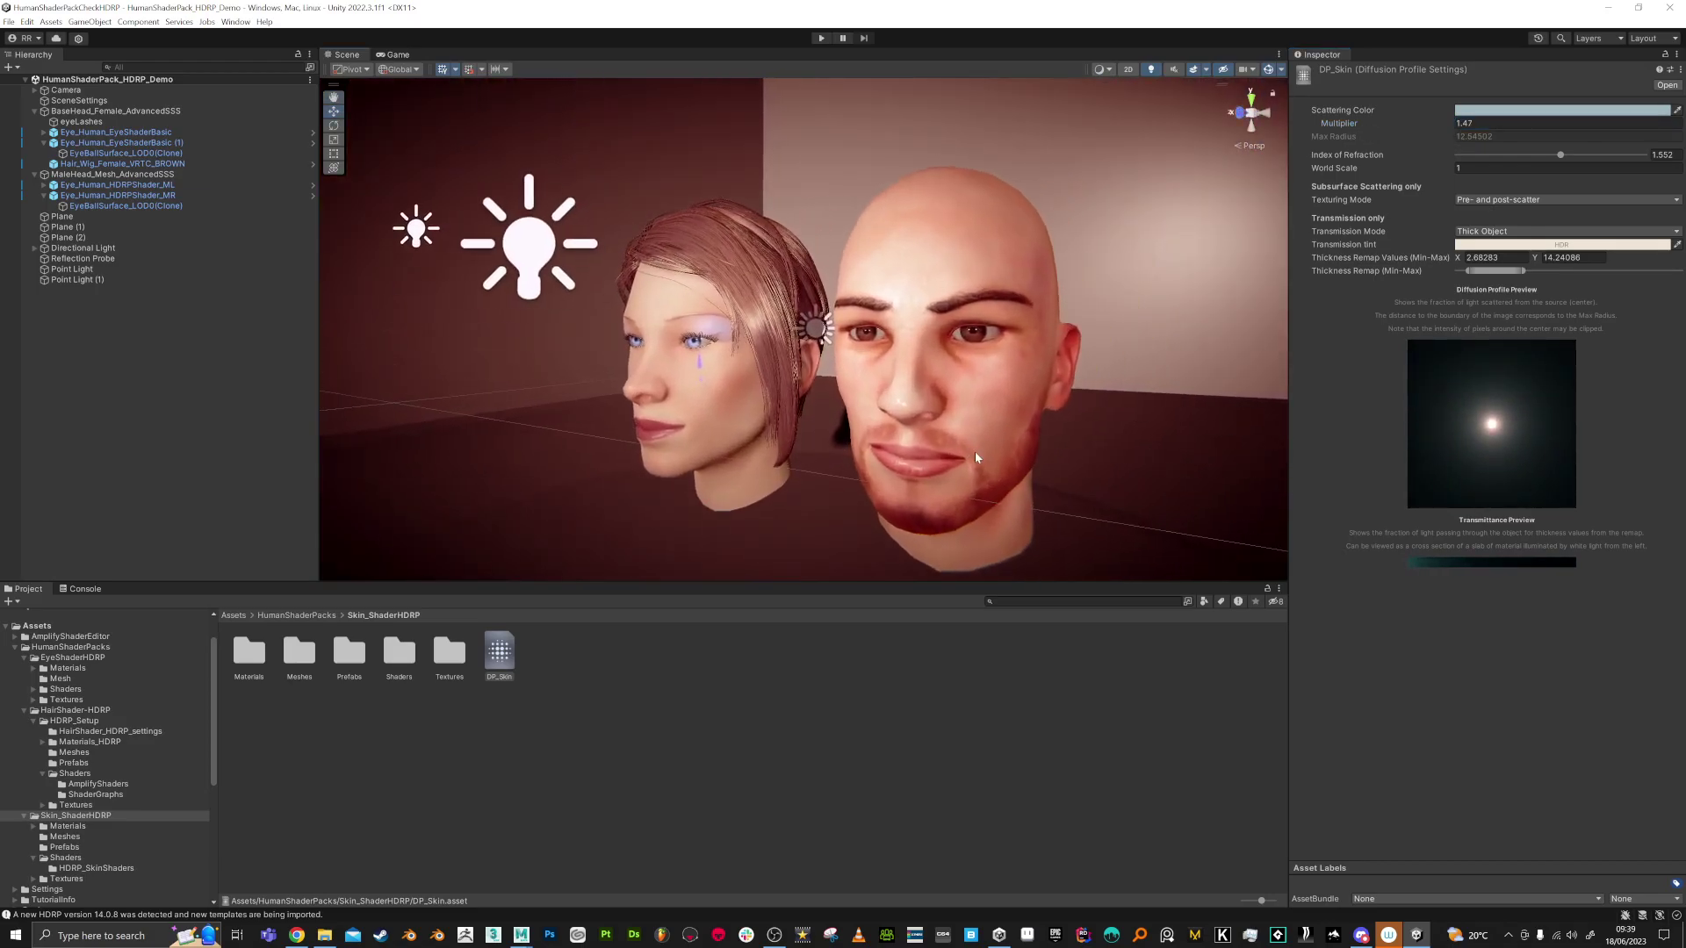
left_click_drag(946, 312, 849, 470, "alt")
scroll(963, 361, "down", 5)
left_click(850, 470)
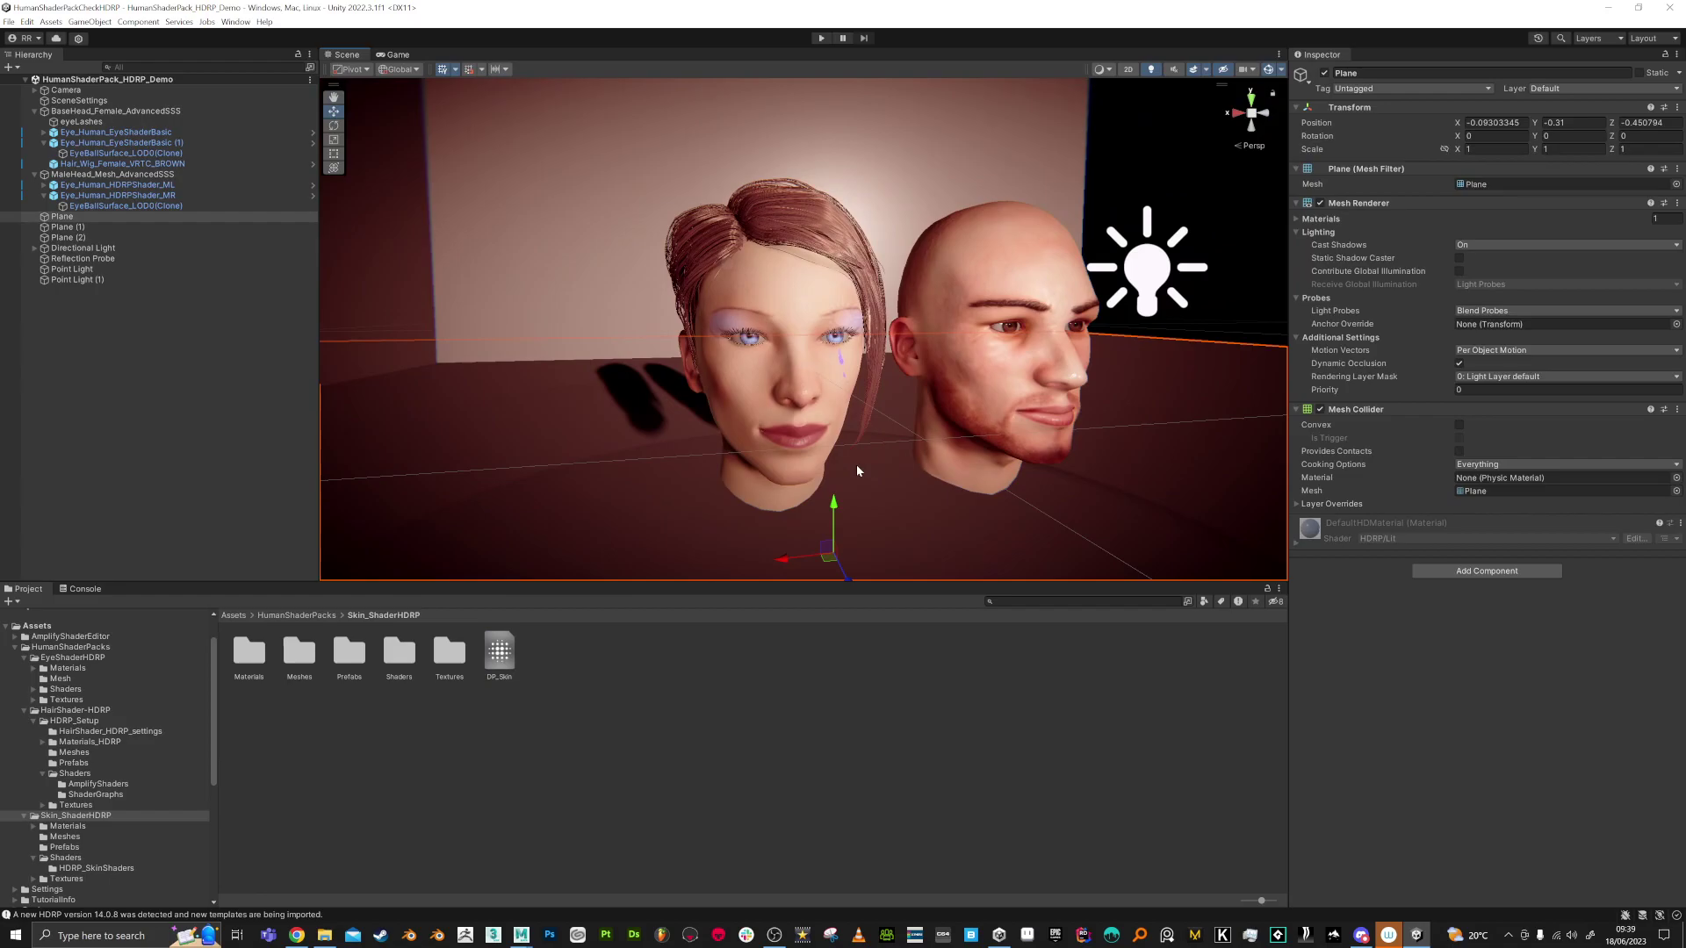
left_click(824, 674)
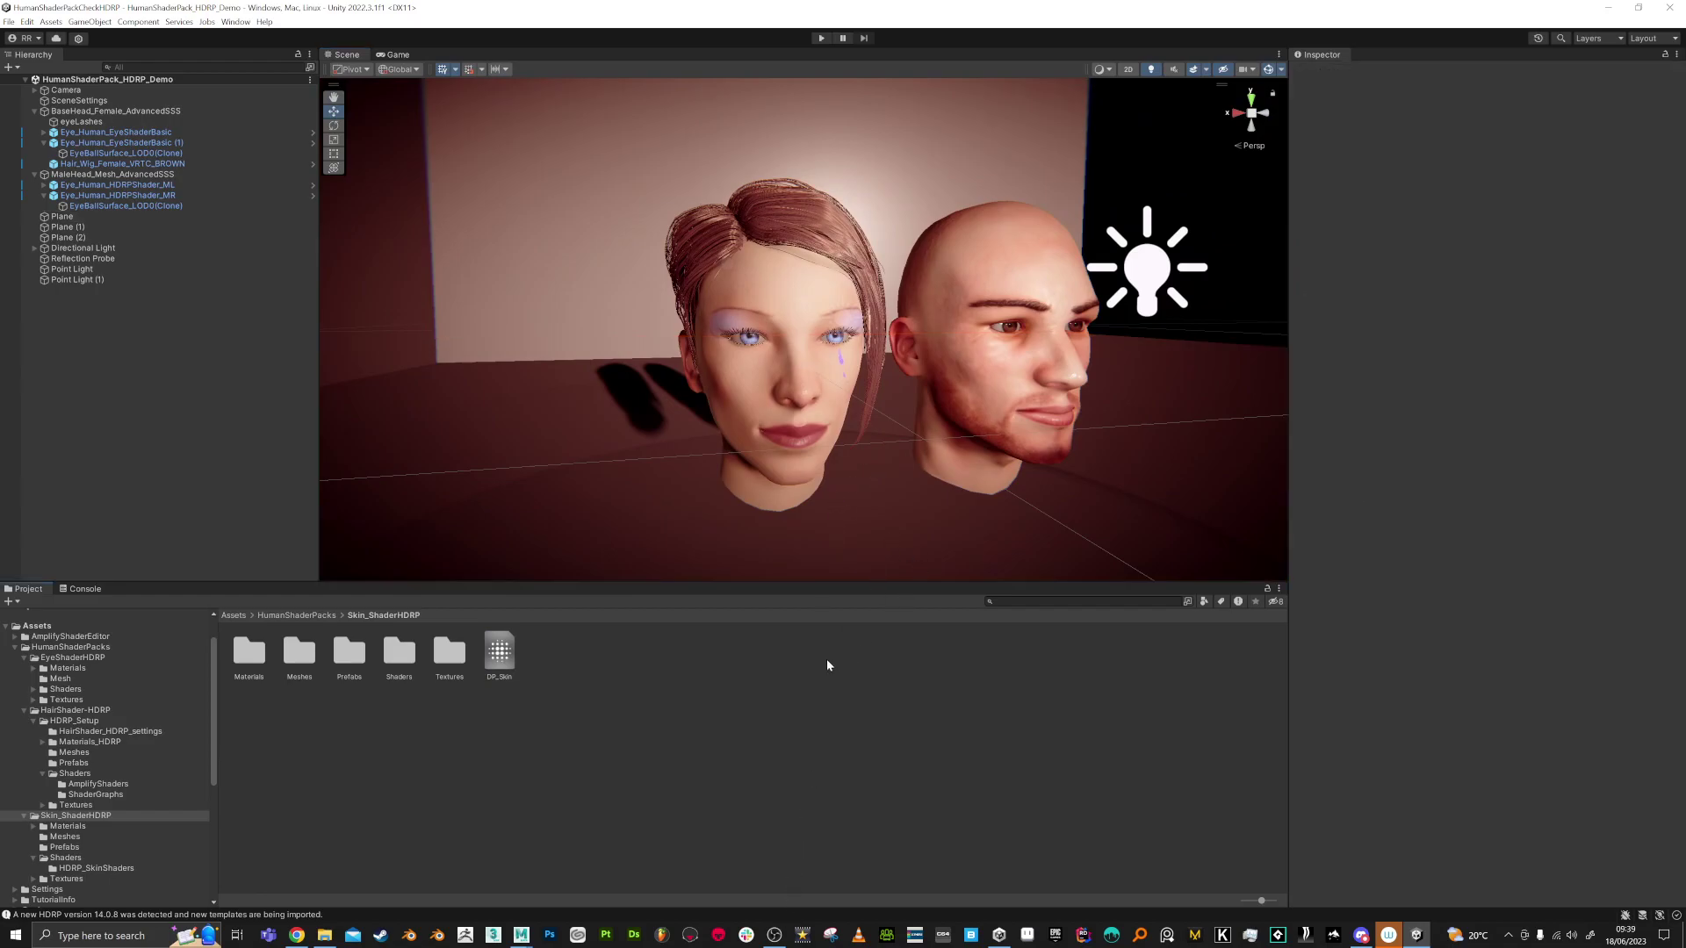